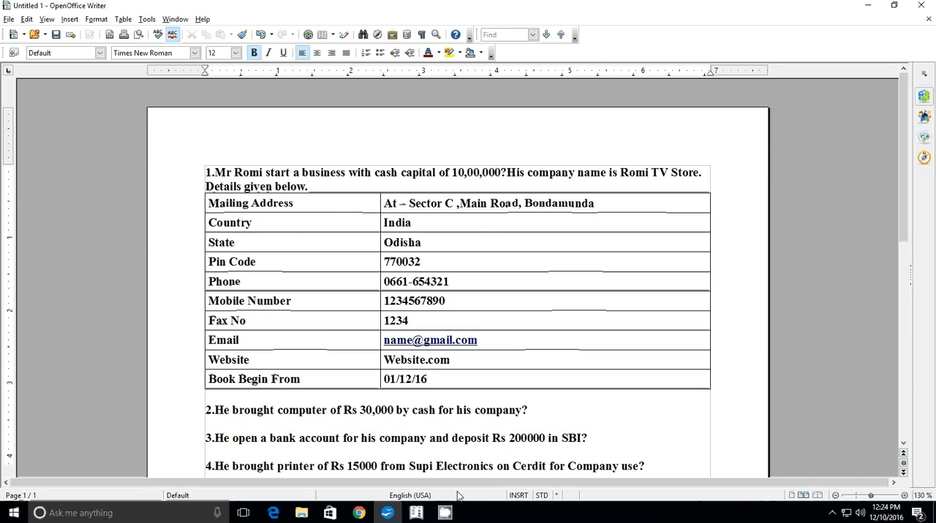
Switch to Tally.ERP 9 and open the form for creating a company
left_click(419, 516)
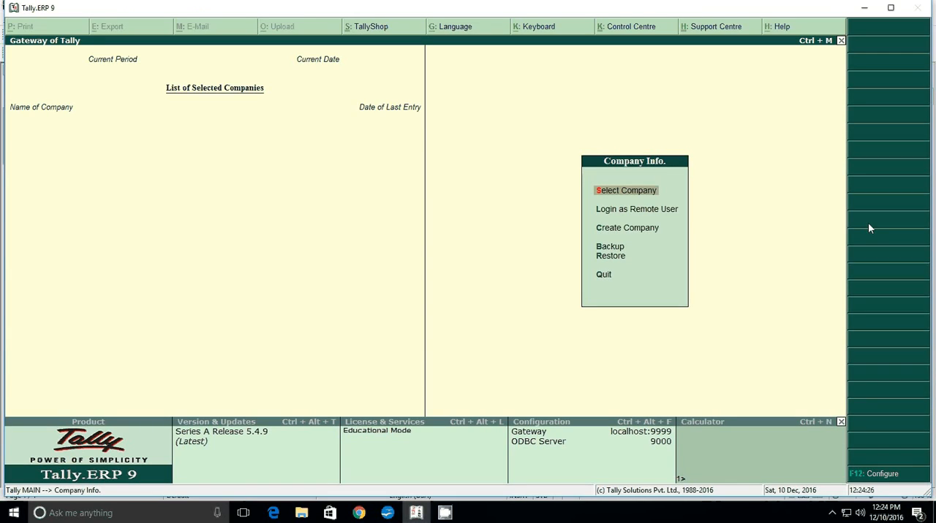
key("Down")
key("Down")
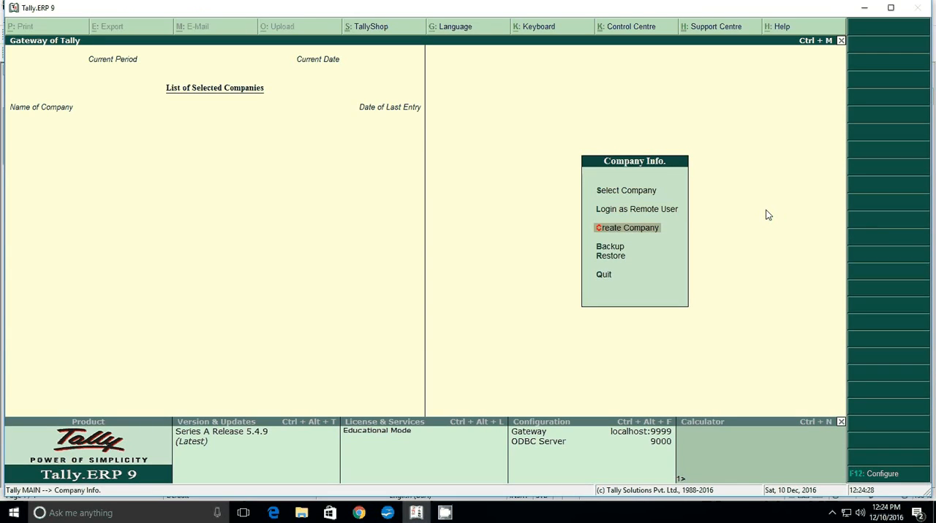
key("Return")
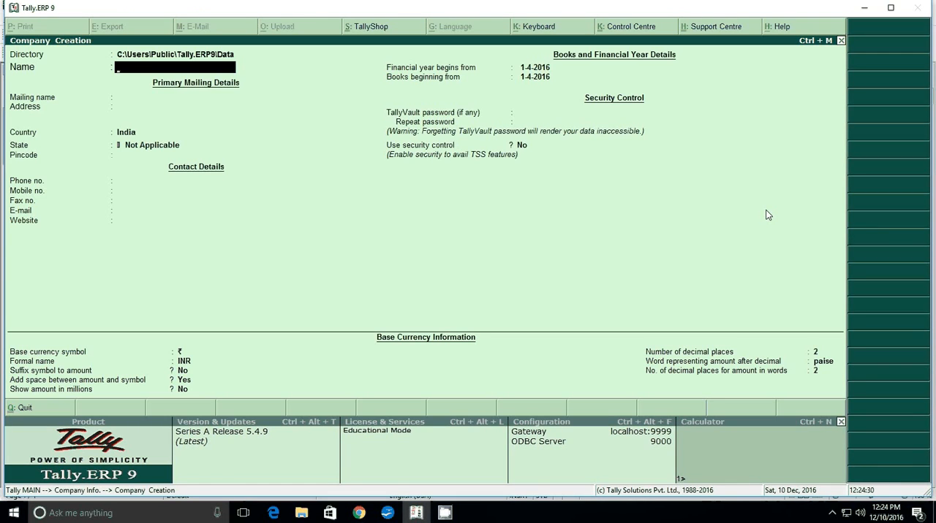
Name the company "Romi Tv Store" and keep the same text as its mailing name
type("Romi Tv Store")
key("Return")
Fill in the company's street, road and locality on three address lines, as given in the exercise document
key("Return")
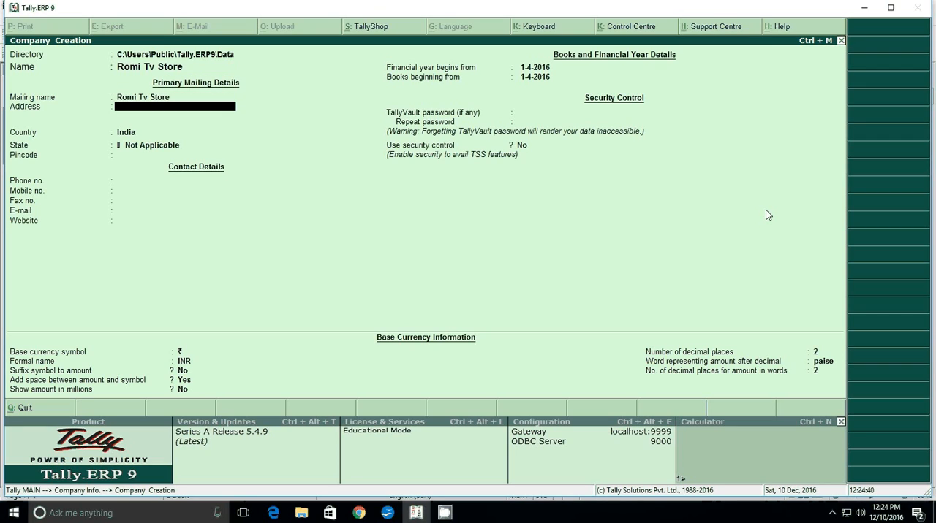
type("Sector C")
key("Return")
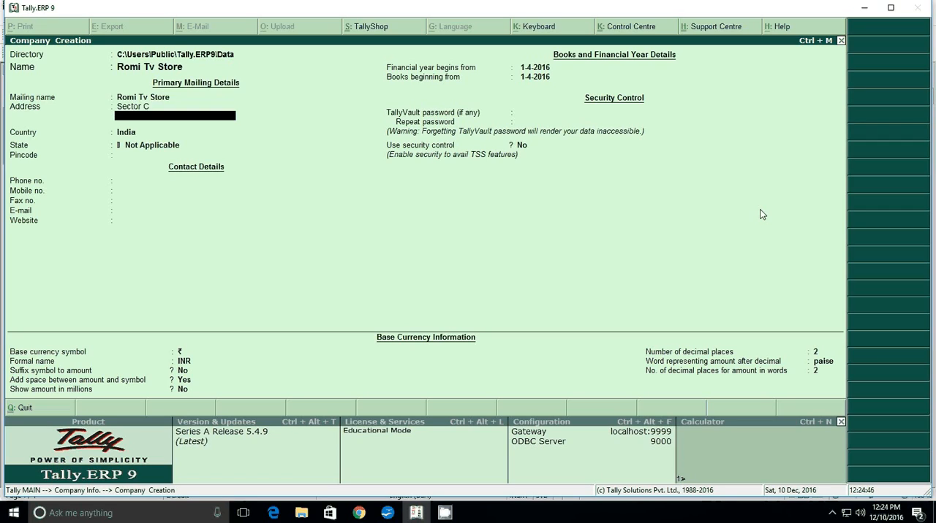
type("Main Road")
key("Return")
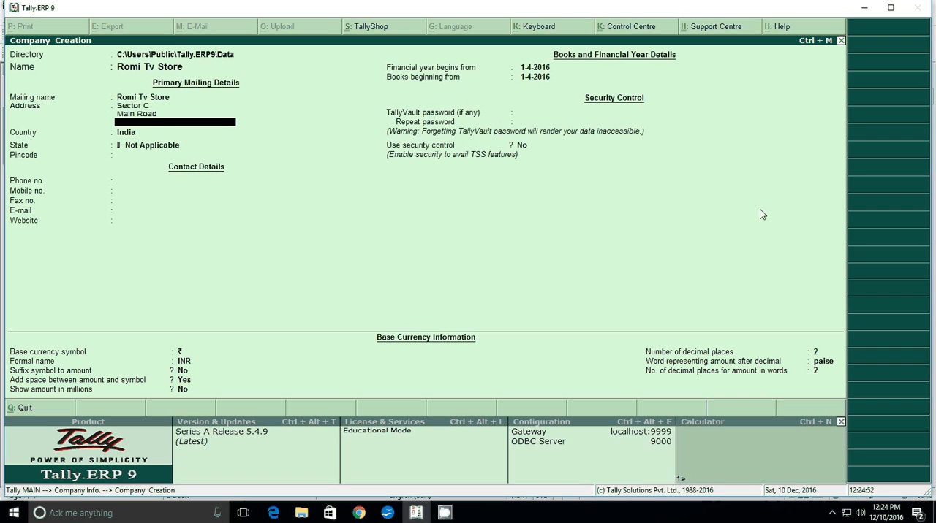
type("Bondamunda")
Keep India as the country, choose Odisha as the state and enter the company's postal pincode
key("Return")
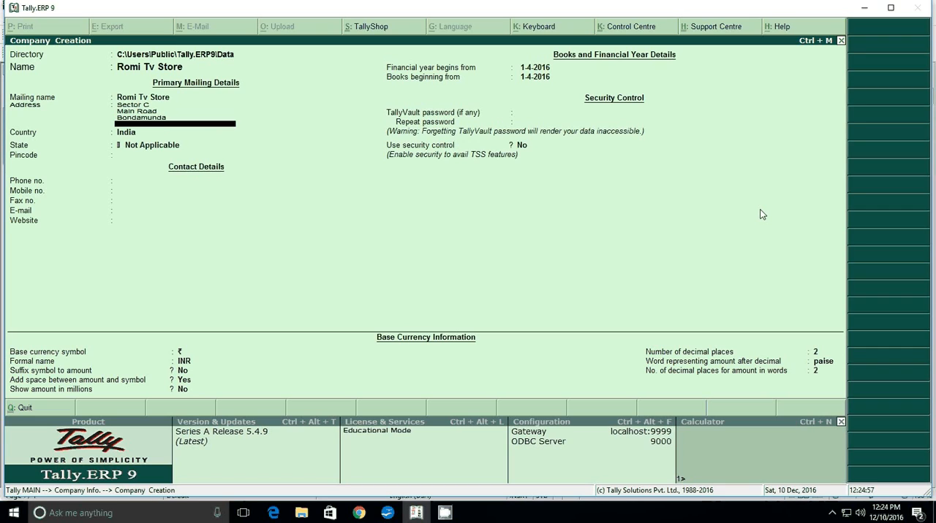
key("Return")
key("Return")
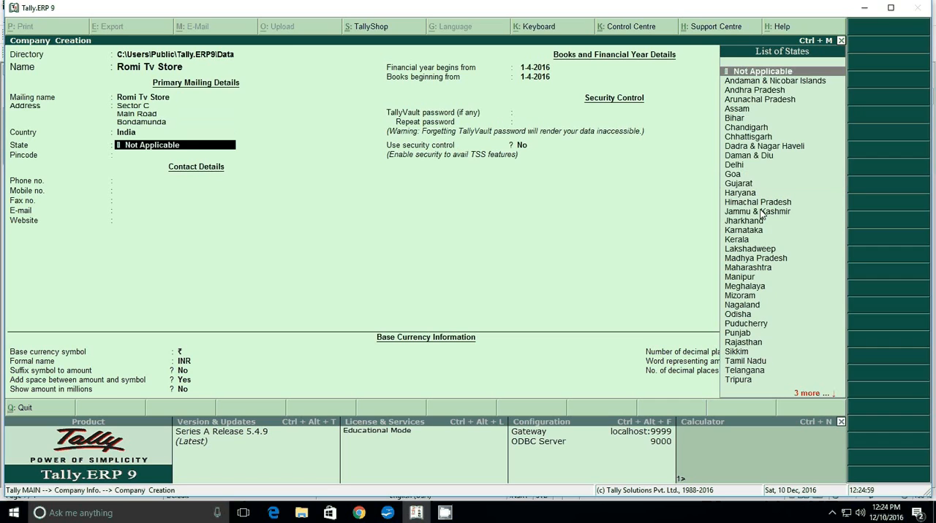
type("U")
key("BackSpace")
type("O")
key("Return")
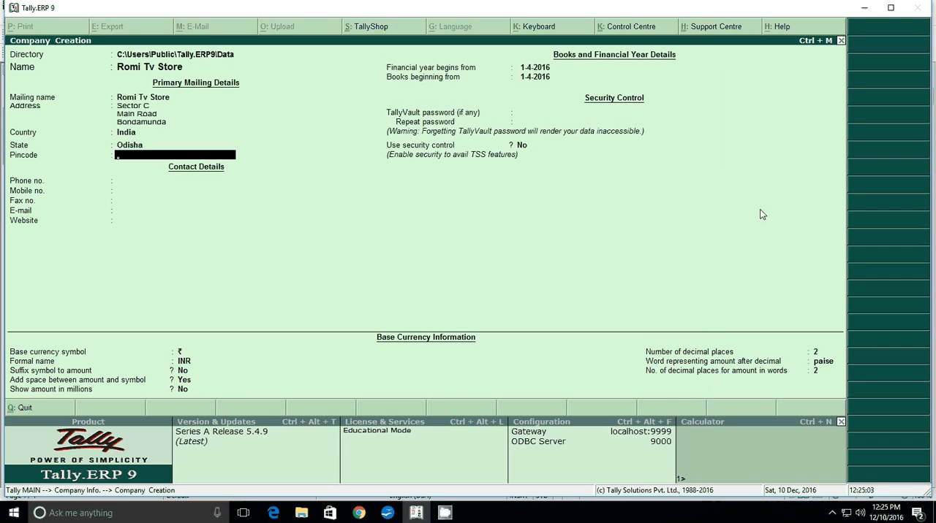
type("770032")
key("Return")
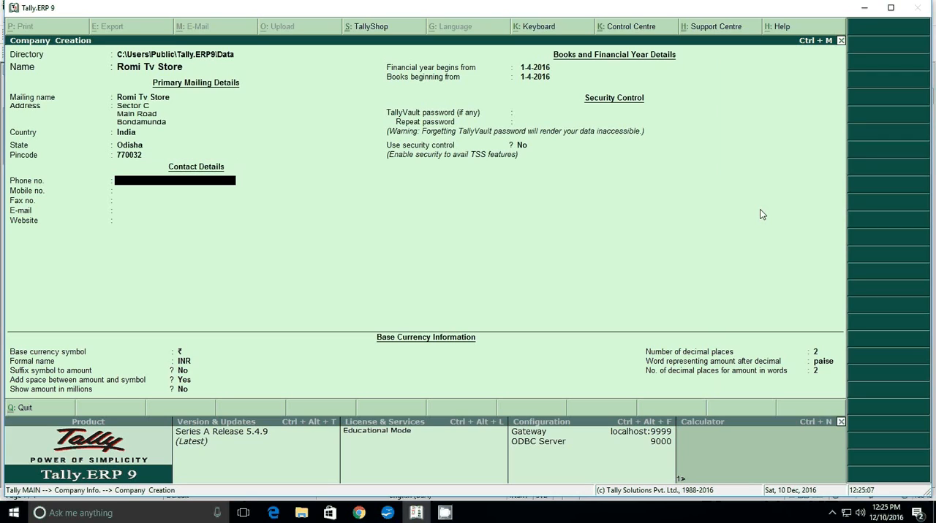
Enter the company's phone, mobile and fax numbers in the contact details
type("0661-54321")
key("Return")
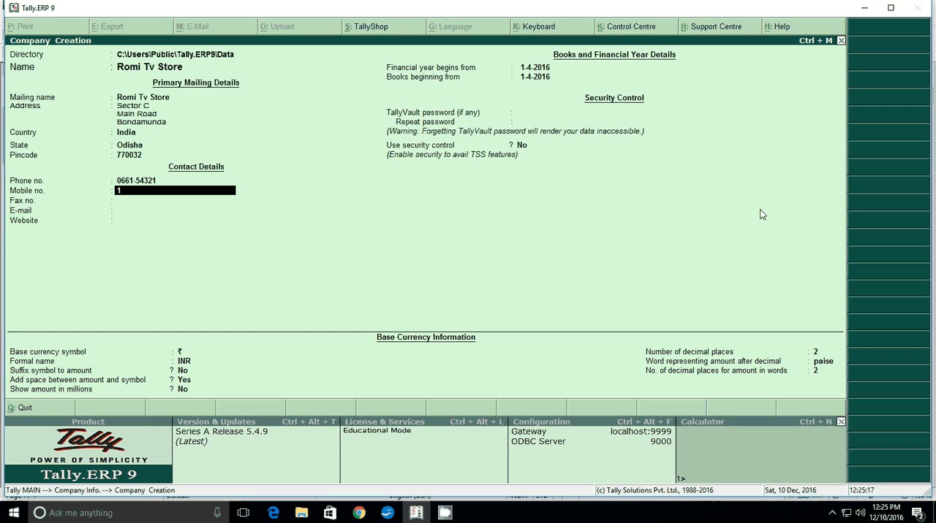
type("1234567890")
key("Return")
type("1234")
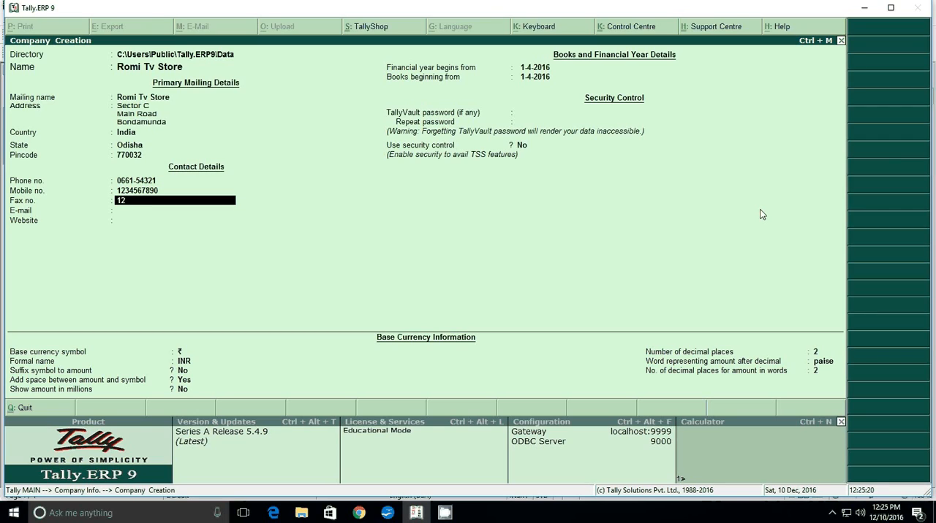
key("Return")
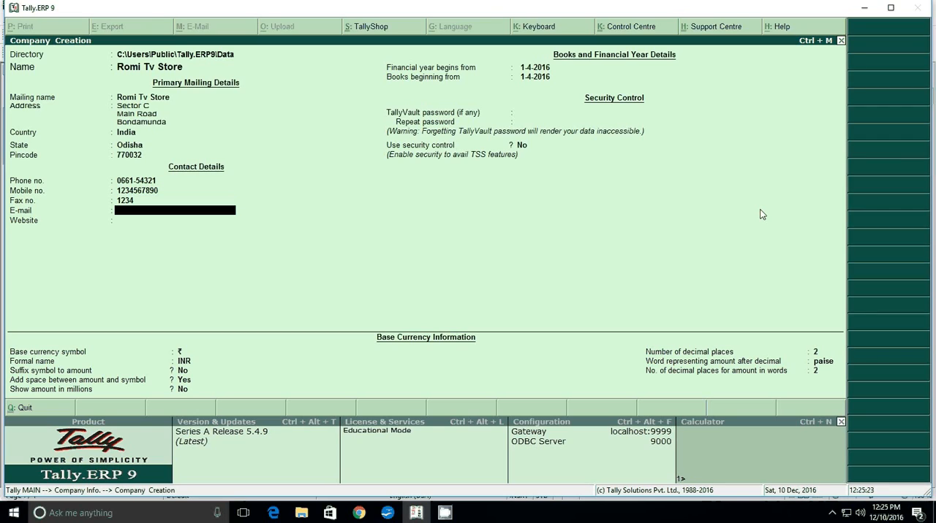
Fill in the company's e-mail address and set its website to website.com
type("name@gmail.com")
key("Return")
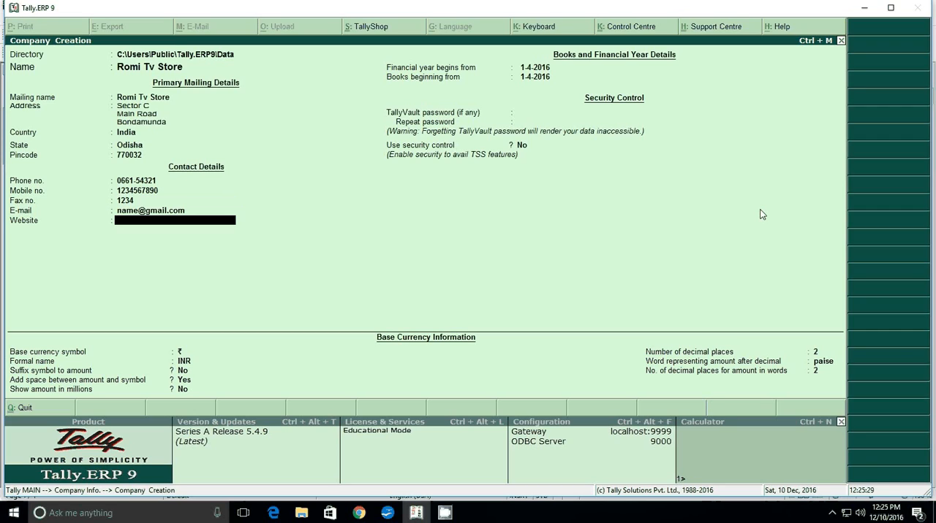
type("website.com")
key("Return")
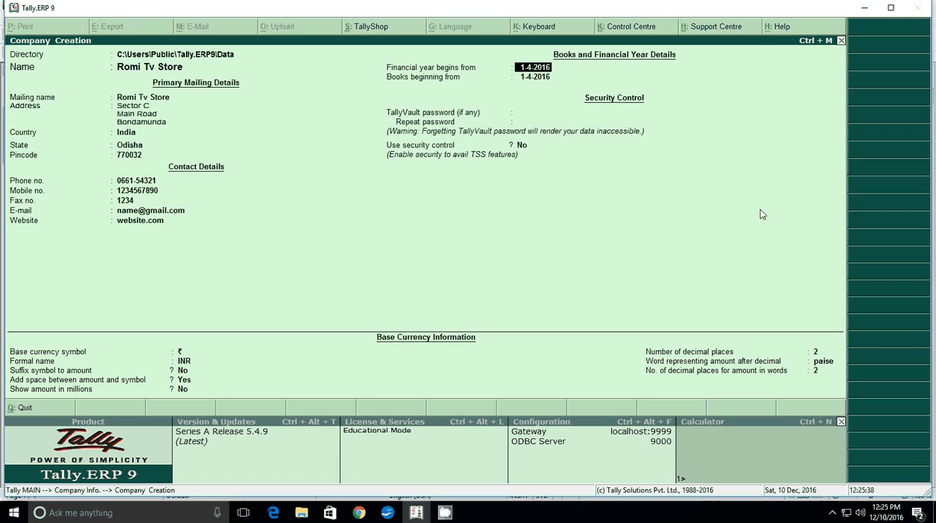
Keep the default financial year start and set the books beginning date to 1-12-2016
key("Return")
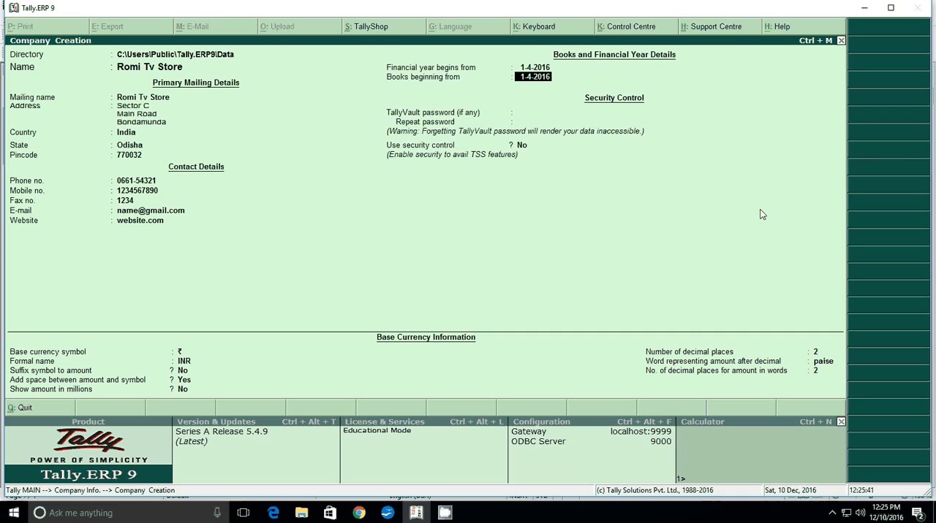
type("1-12-2016")
key("Return")
key("Return")
key("Return")
key("Return")
key("Return")
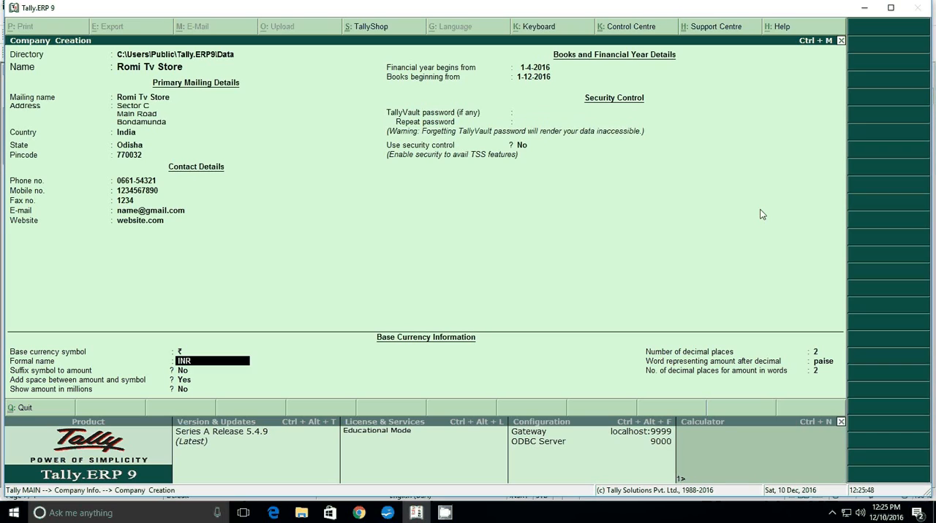
Leave the security settings unused, accept the default base currency information and create the company
key("Return")
key("Return")
key("Return")
key("Return")
key("Return")
key("Return")
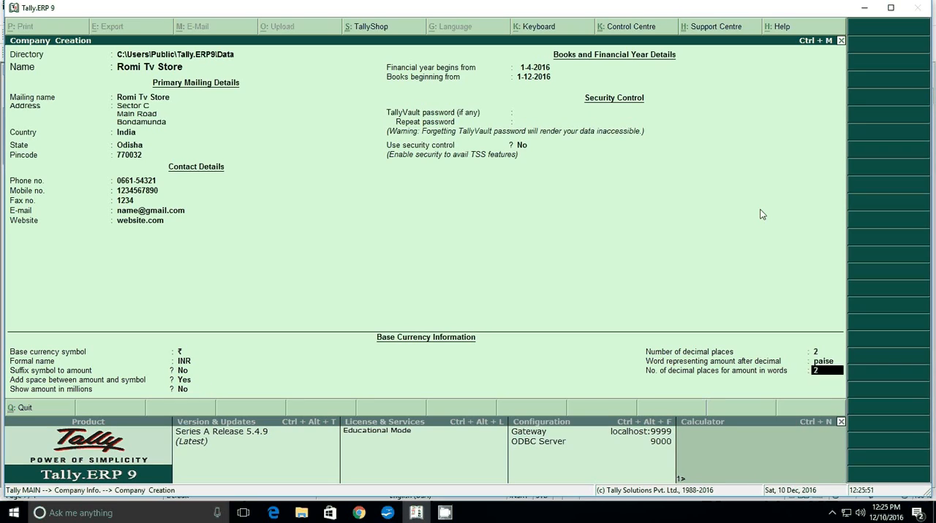
key("Return")
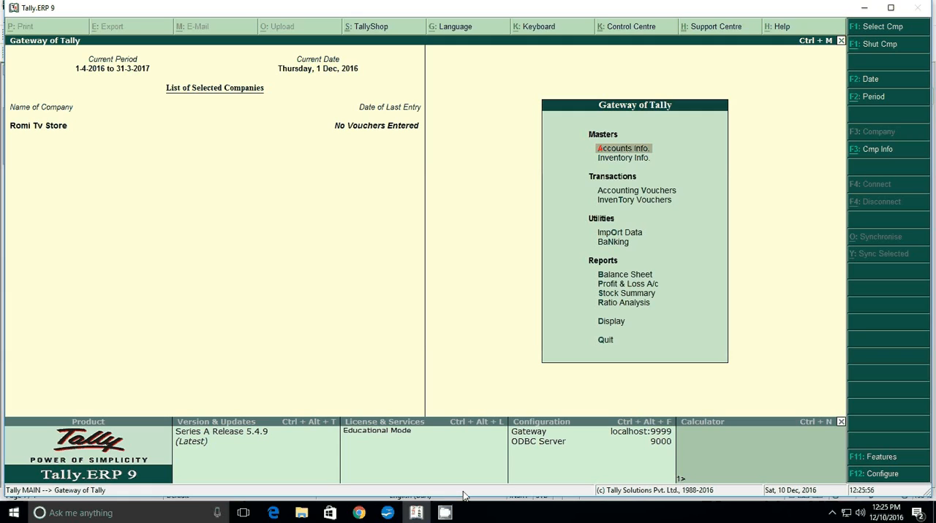
Check the capital question in the Writer document, return to Tally.ERP 9 and start a Receipt voucher with Cash as its account
left_click(415, 514)
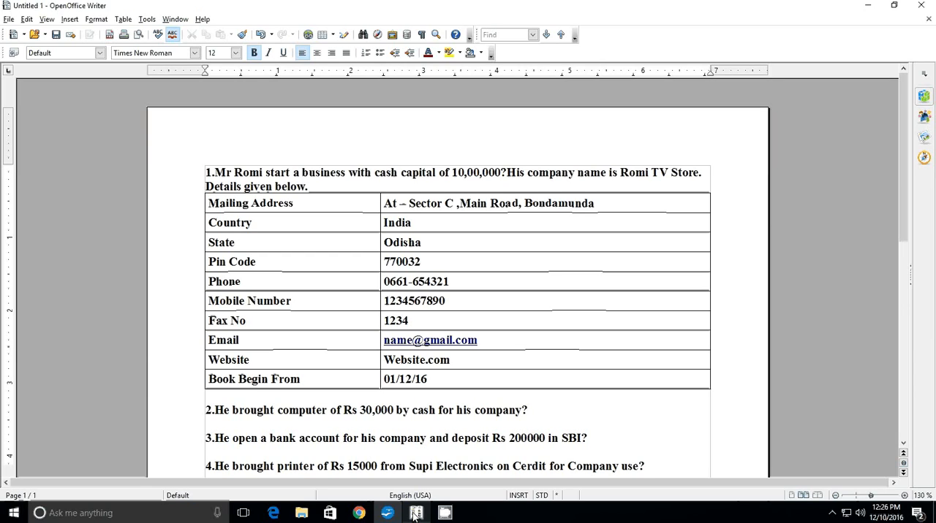
left_click(415, 514)
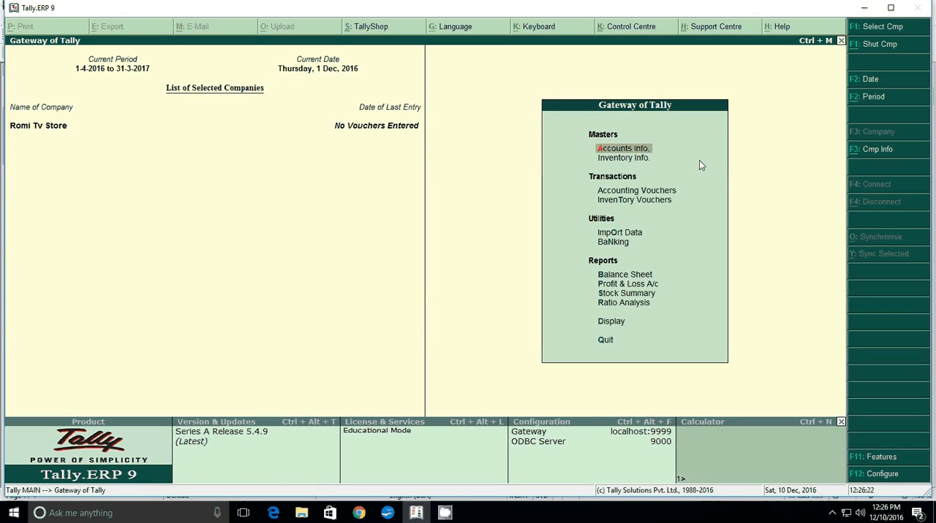
key("Down")
key("Down")
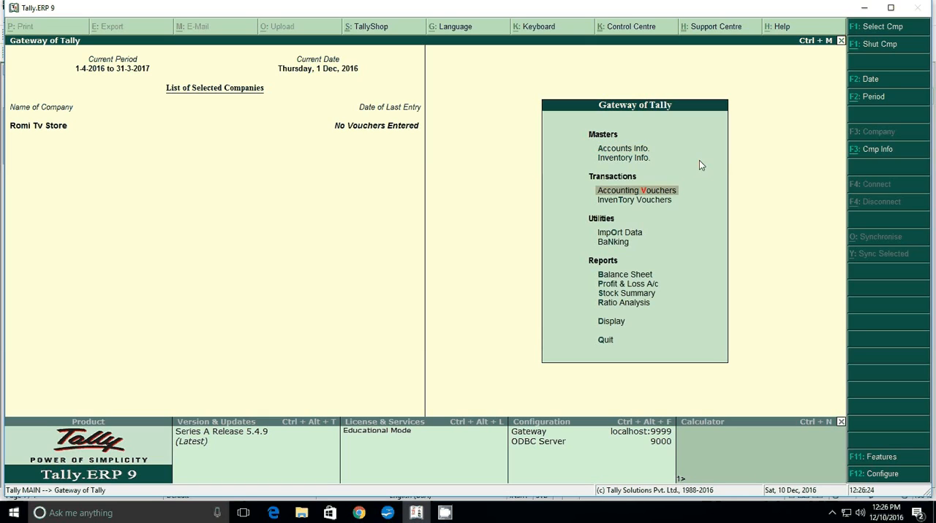
key("Return")
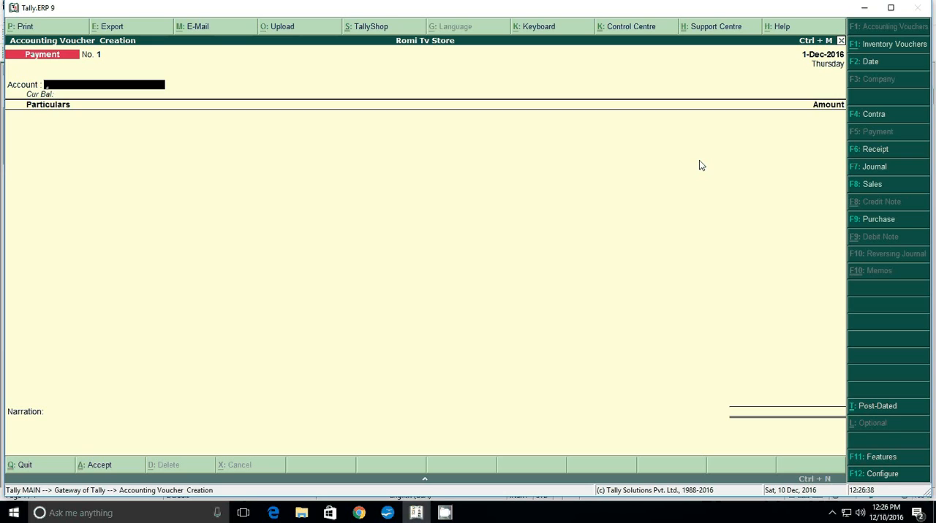
key("F6")
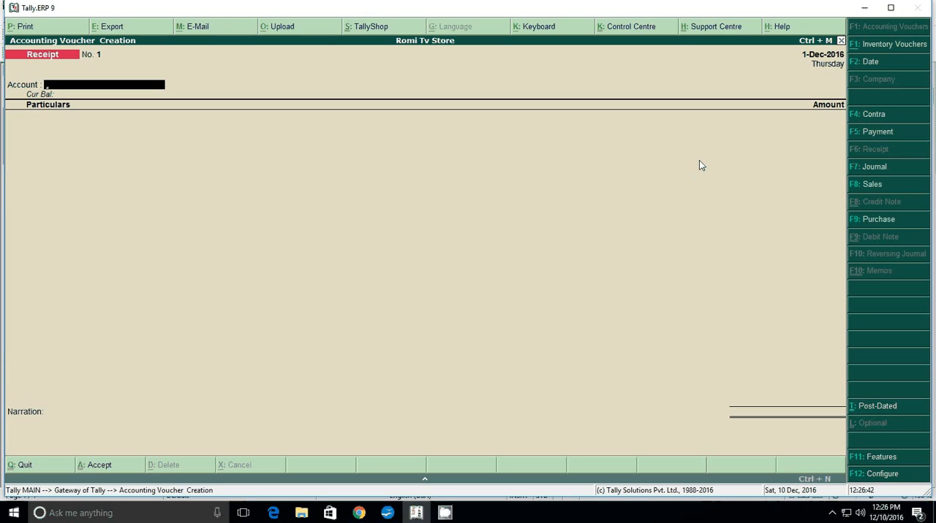
type("C")
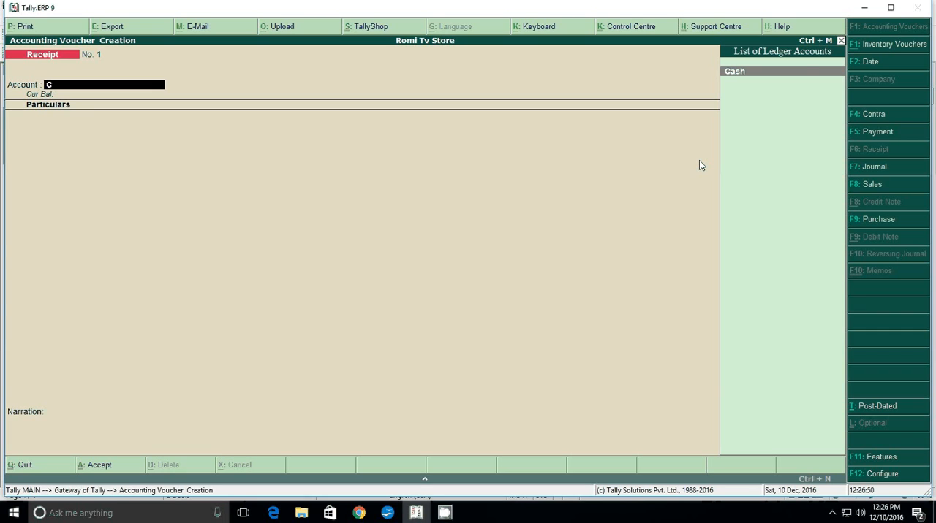
key("Return")
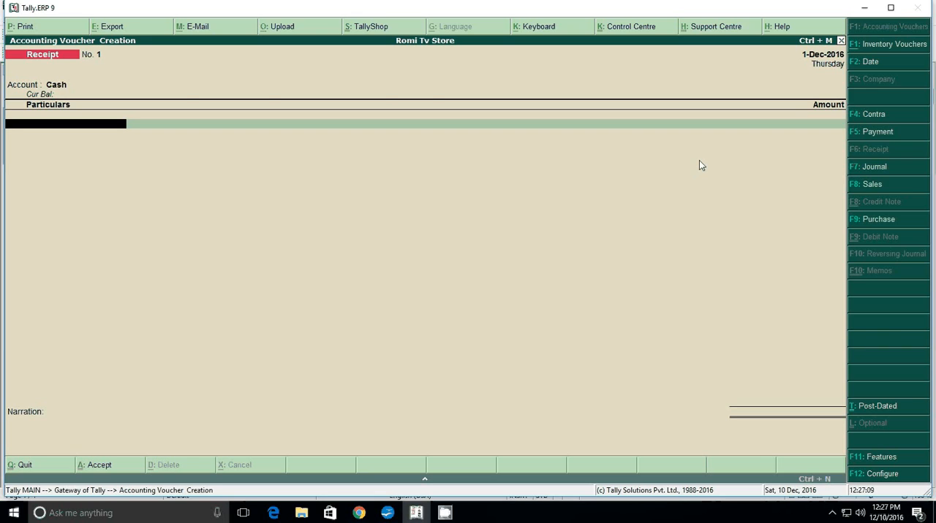
Create the ledger "Romi Capital" under Capital Account from the voucher's particulars, keeping the remaining defaults
key("alt+c")
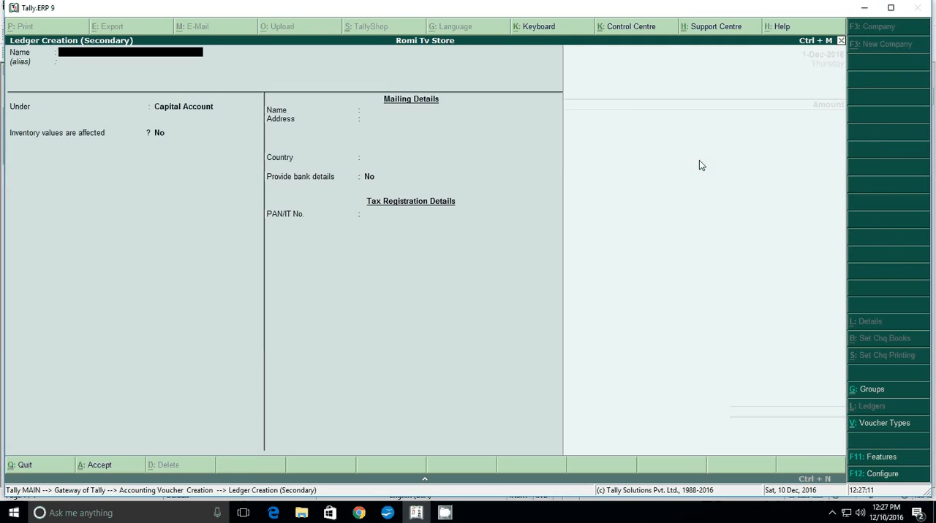
type("Romi Capital")
key("Return")
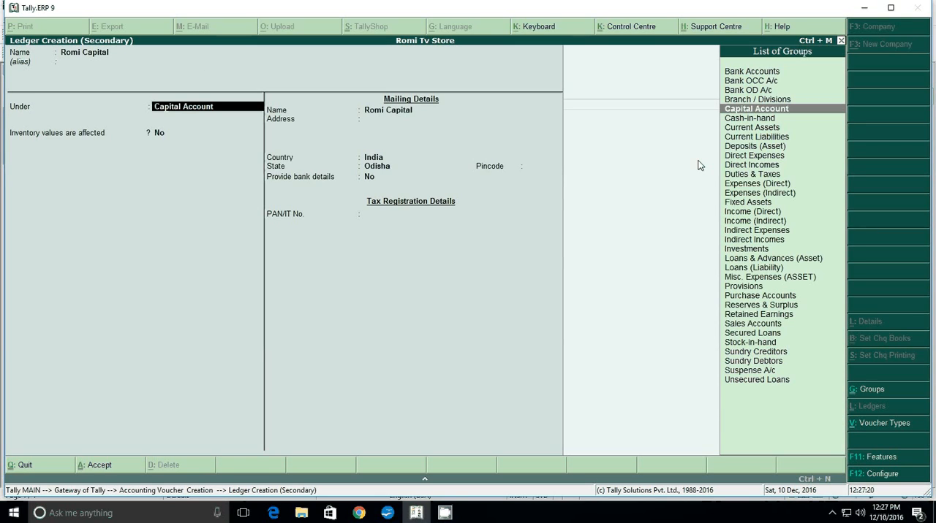
key("Return")
key("Return")
key("Return")
key("Return")
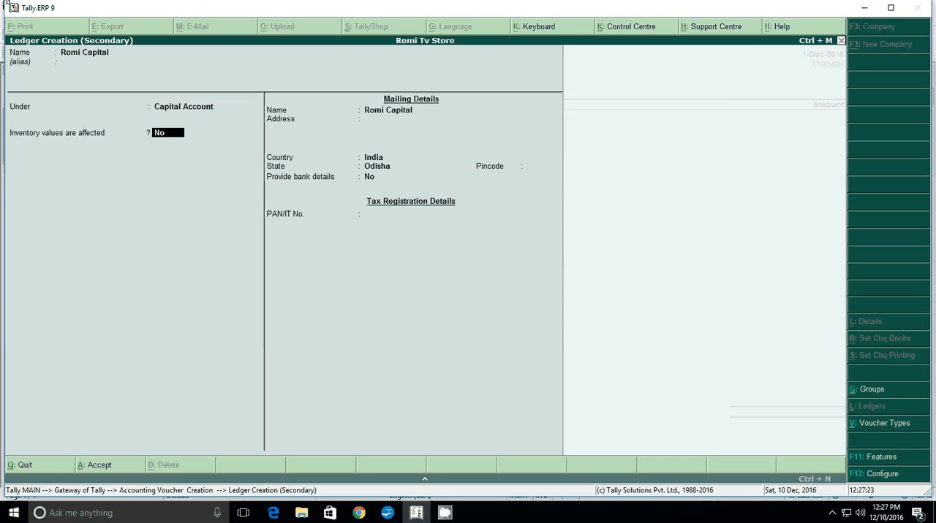
key("Return")
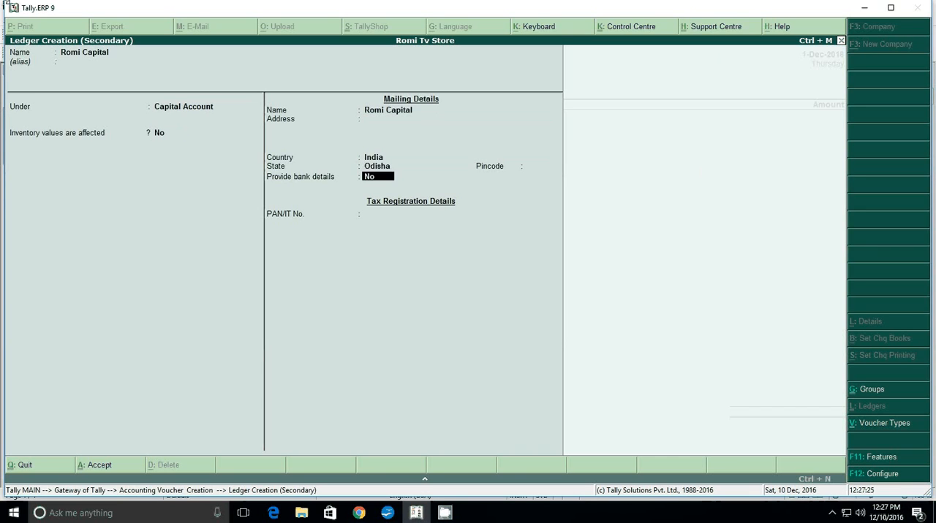
key("Return")
key("Return")
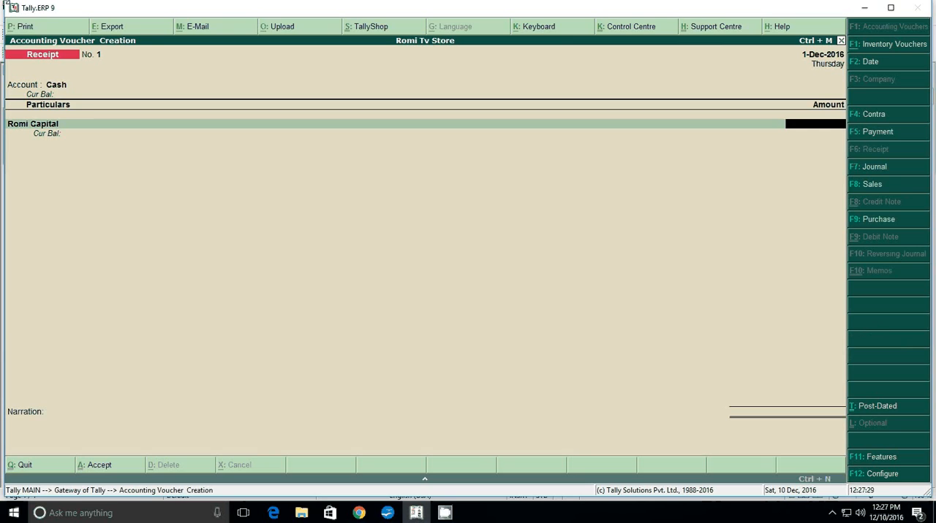
Enter 10,00,000 as the Romi Capital amount and save the receipt voucher without a narration
type("1000000")
key("Return")
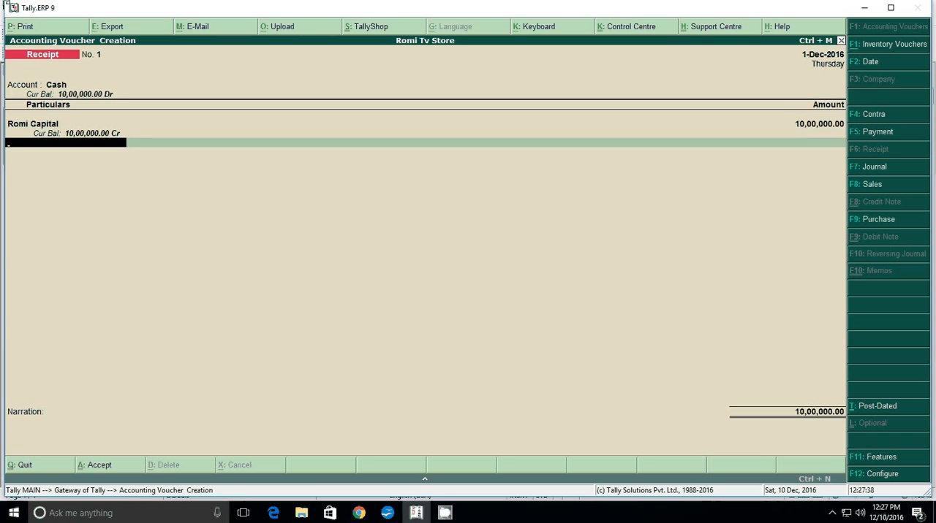
key("Return")
key("Return")
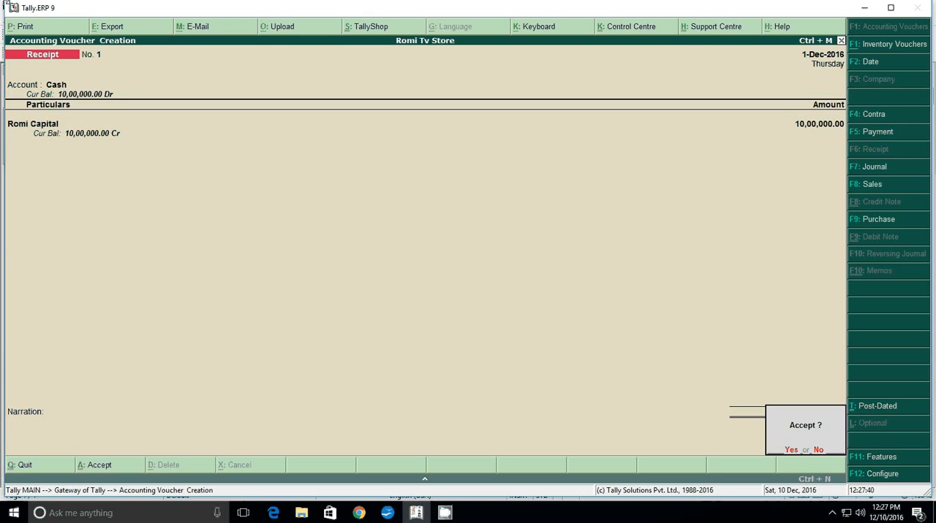
key("Return")
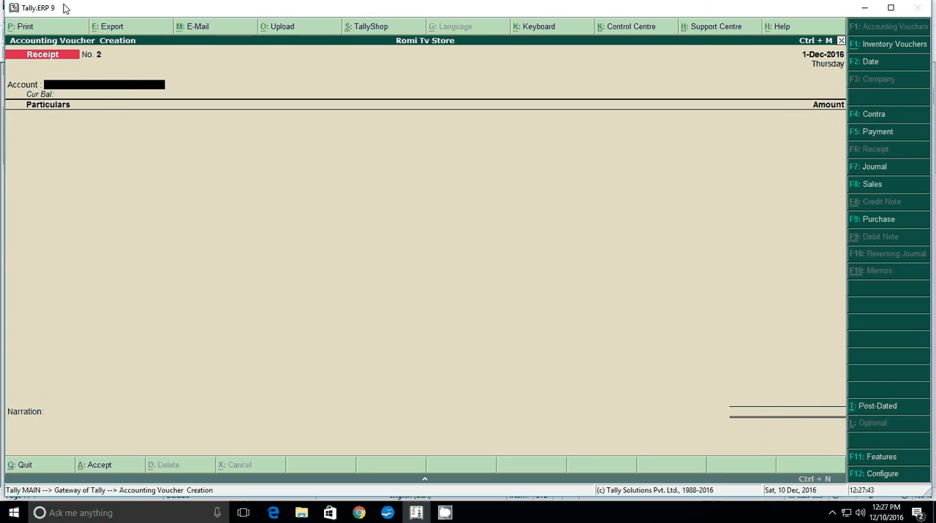
Check the computer purchase question in the Writer document, return to Tally.ERP 9 and start a Payment voucher with Cash as its account
left_click(387, 514)
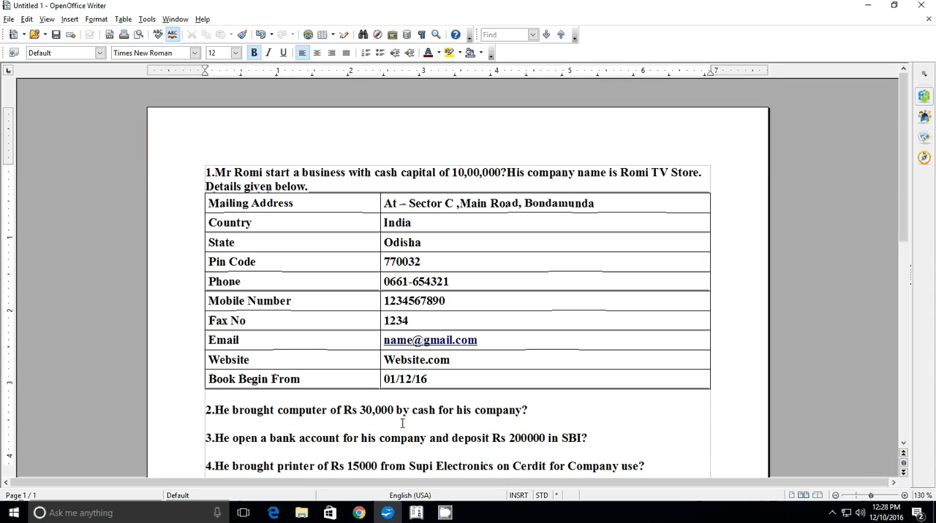
left_click(416, 515)
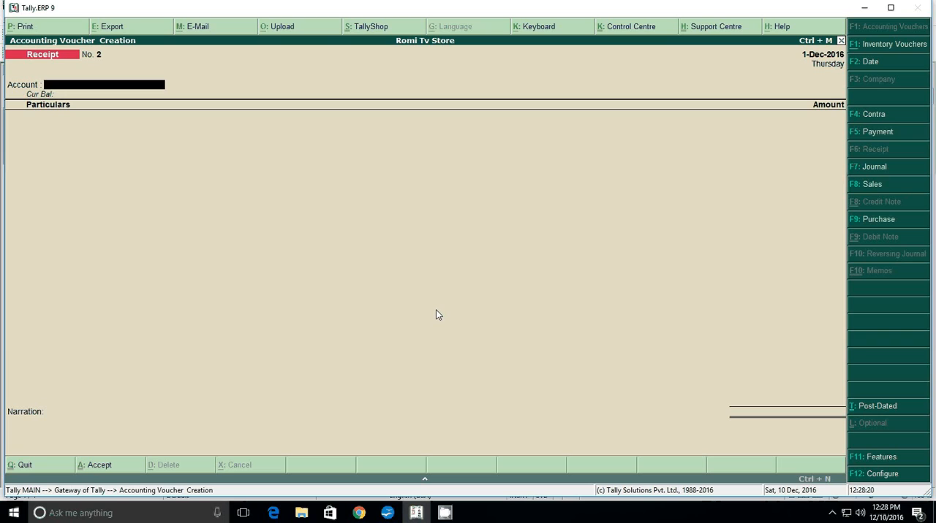
key("F5")
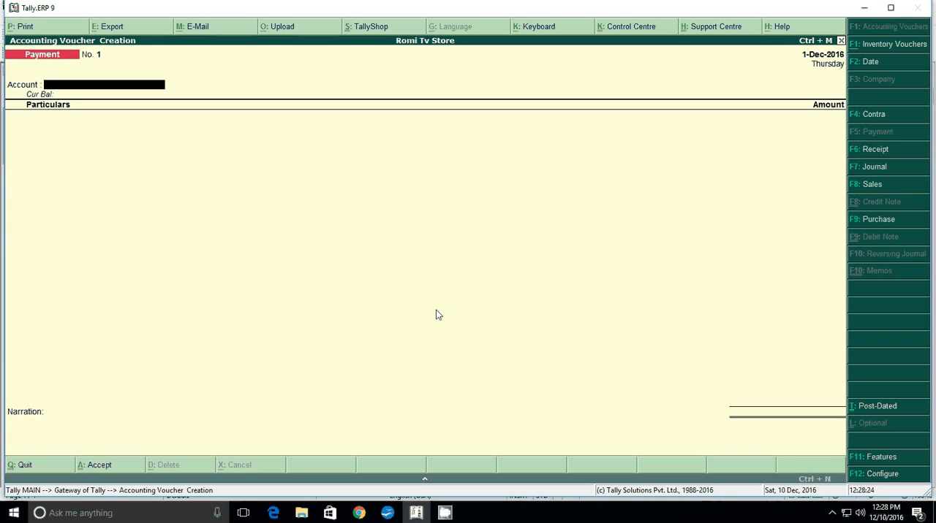
type("C")
key("Return")
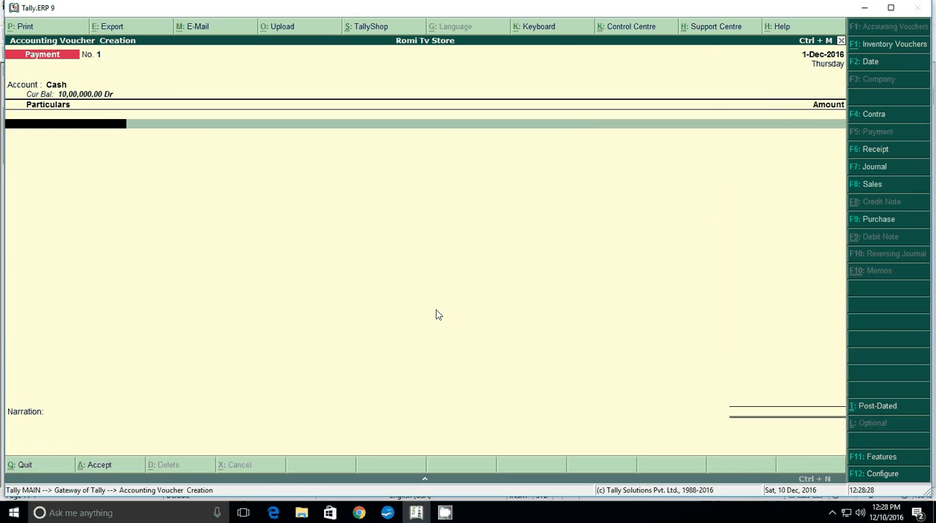
Create the ledger "Computer" under Fixed Assets from the payment voucher's particulars, keeping the remaining defaults
key("alt+c")
type("Co")
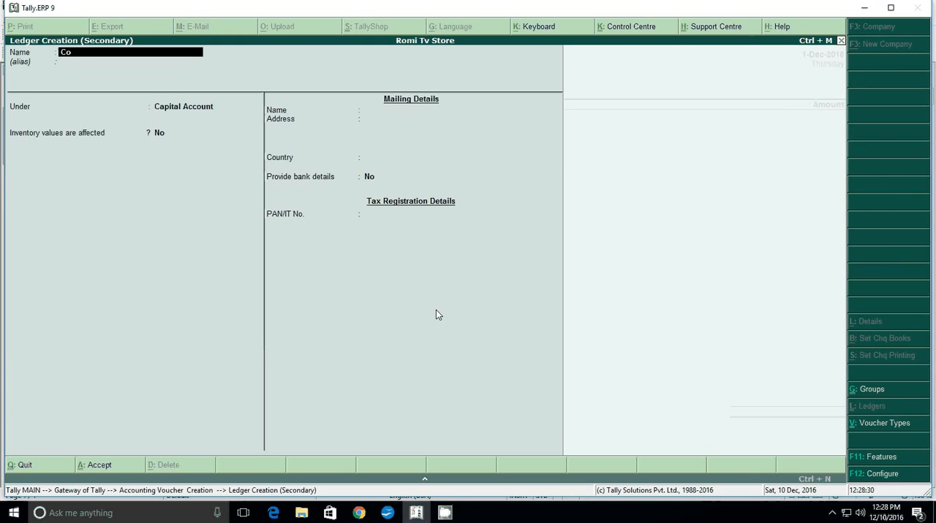
type("mputer")
key("Return")
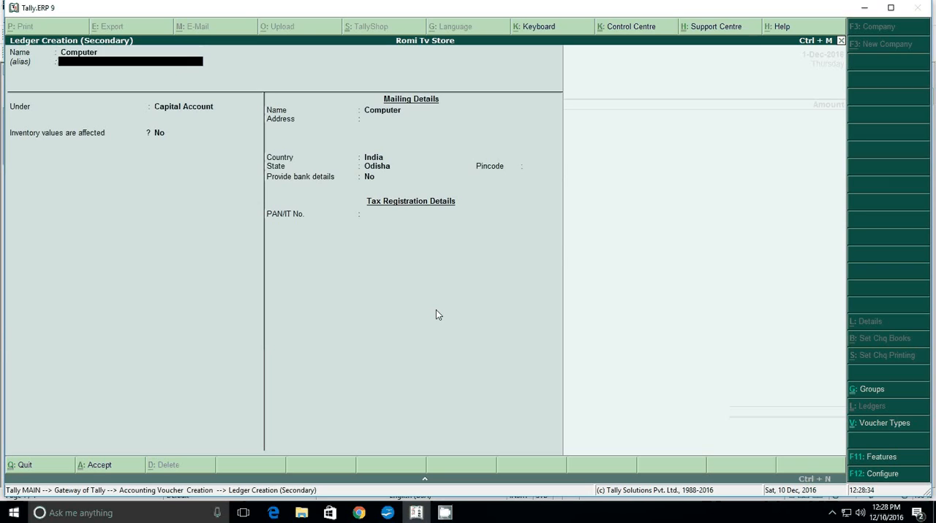
key("Return")
type("F")
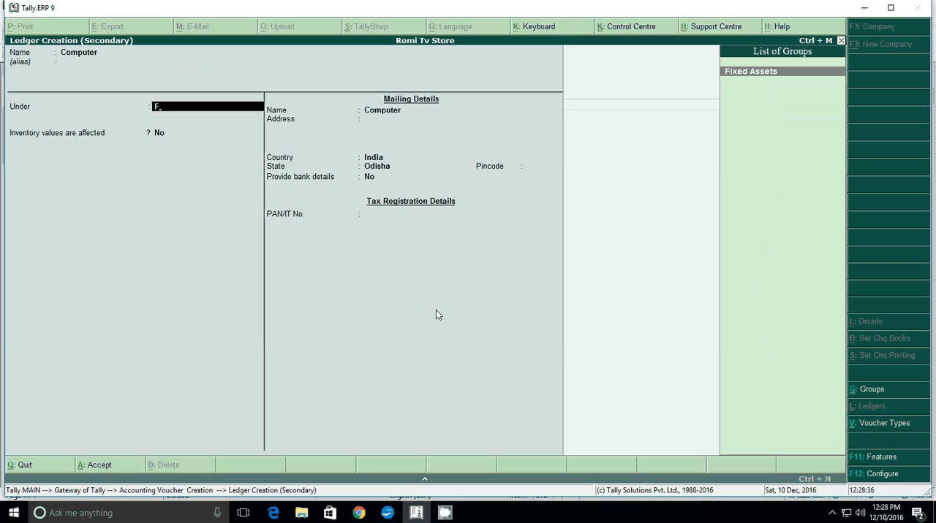
key("Return")
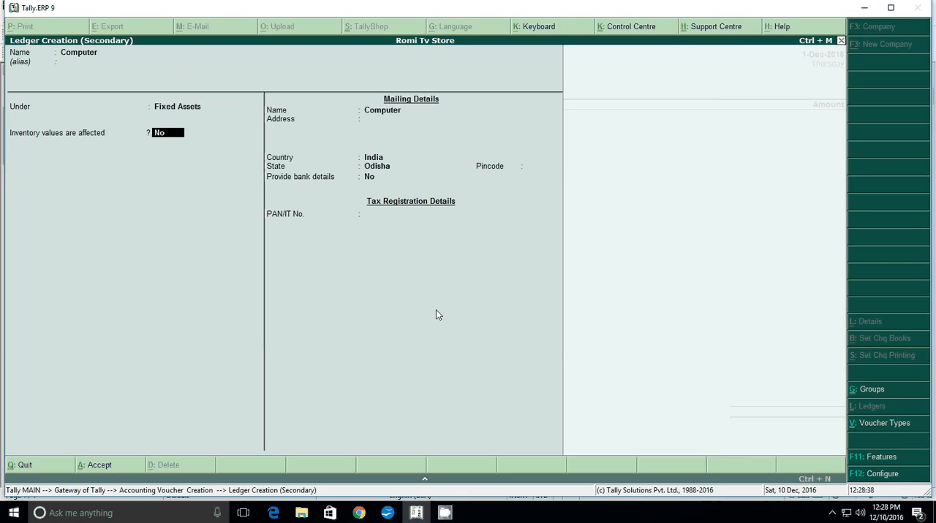
key("Return")
key("Return")
key("Return")
key("Return")
key("Return")
key("Return")
key("Return")
key("Return")
type("25")
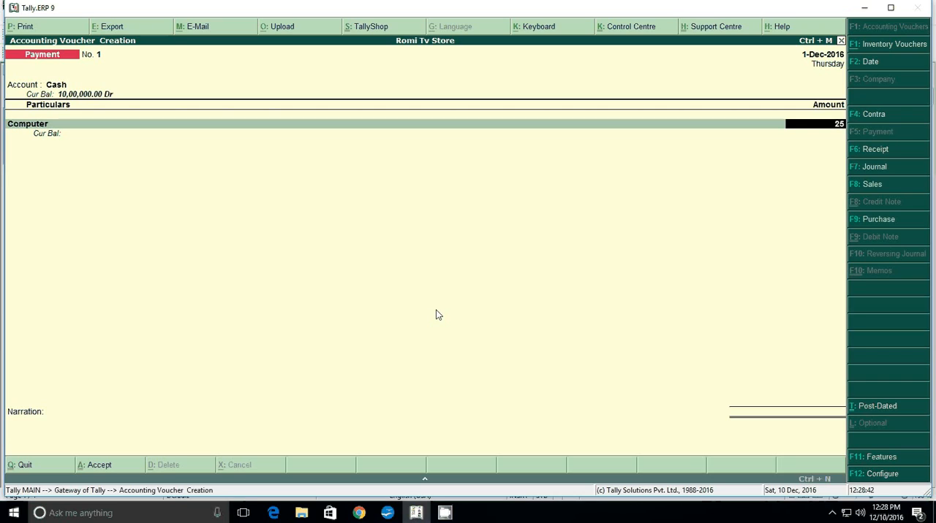
type("0")
key("BackSpace")
key("BackSpace")
key("BackSpace")
type("300000")
key("Return")
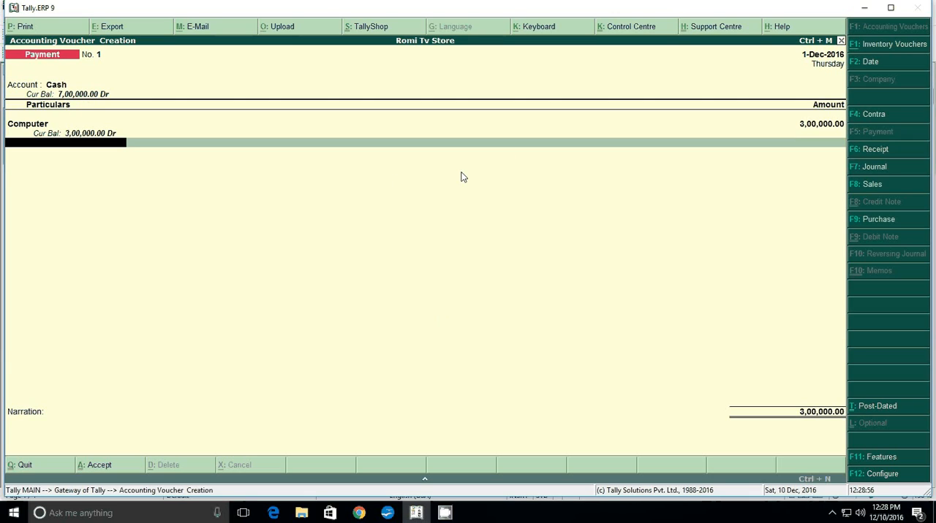
Set the Computer amount to 30,000 and save the payment voucher without a narration
key("BackSpace")
type("300")
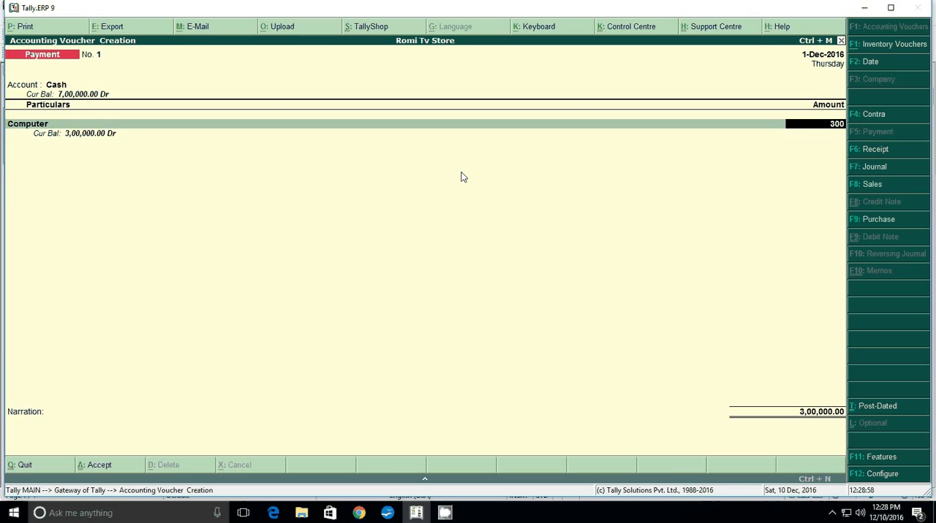
type("00")
key("Return")
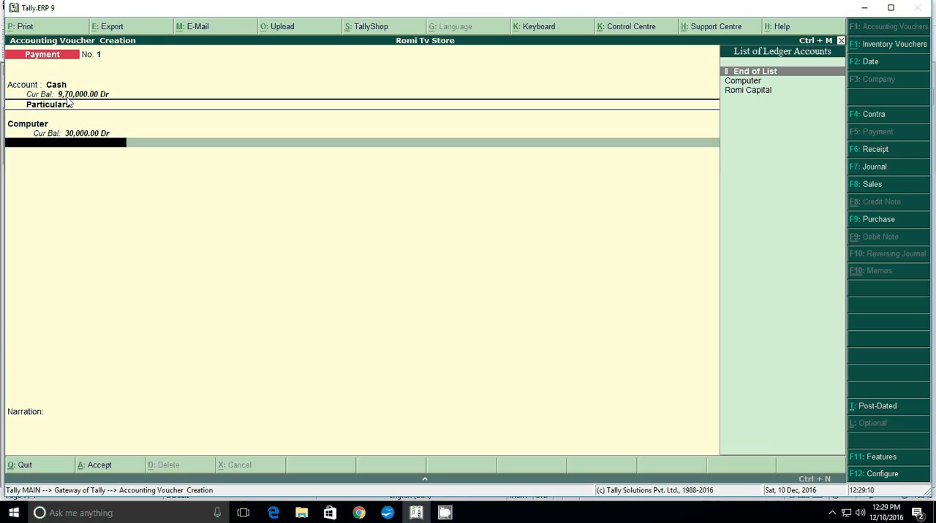
key("Return")
key("Return")
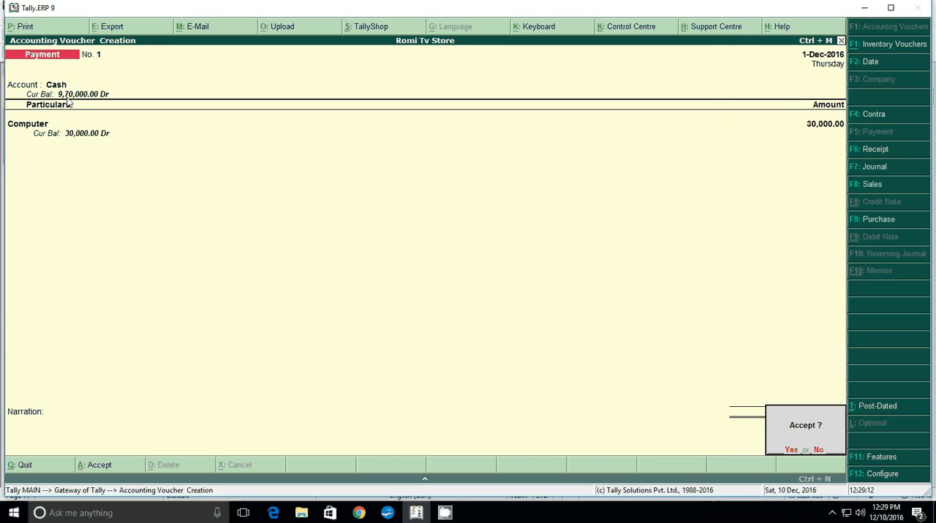
key("Return")
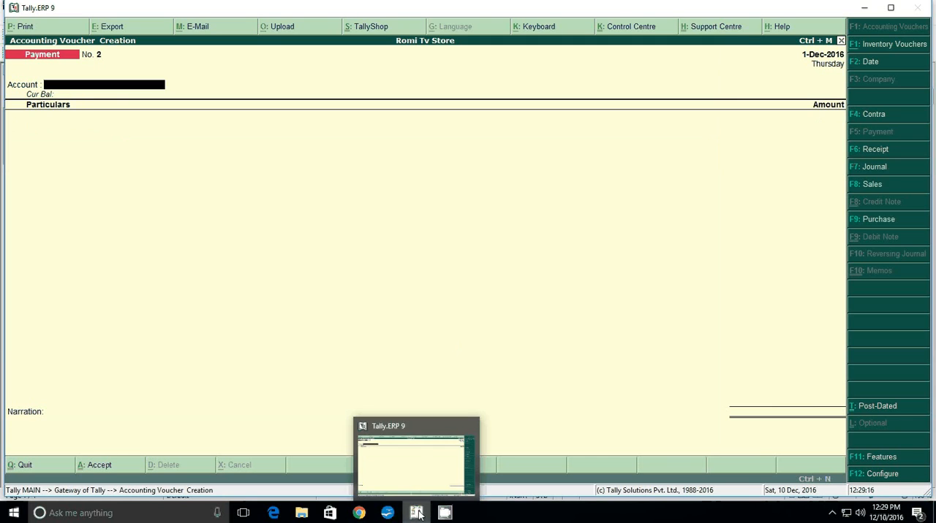
Check the SBI bank deposit question in the Writer document, return to Tally.ERP 9 and start a Contra voucher
left_click(444, 513)
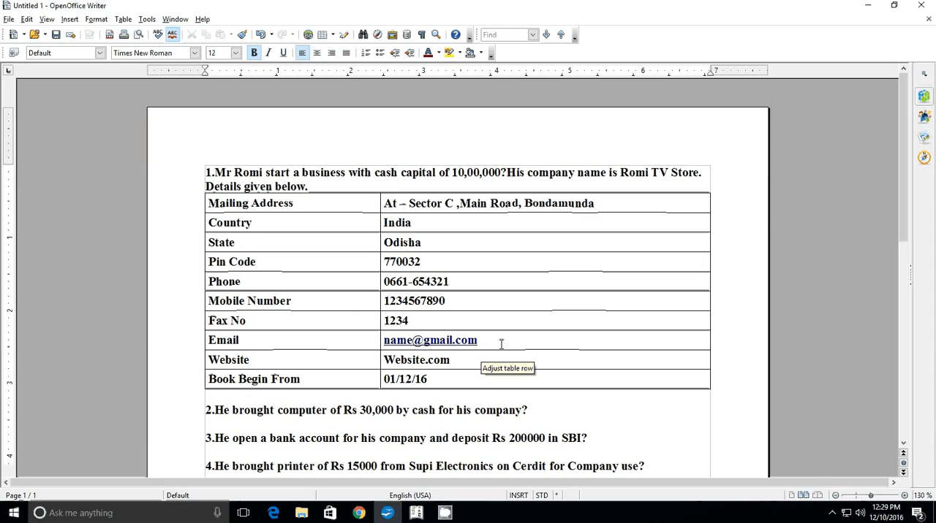
scroll(501, 344, "down", 5)
key("ctrl+b")
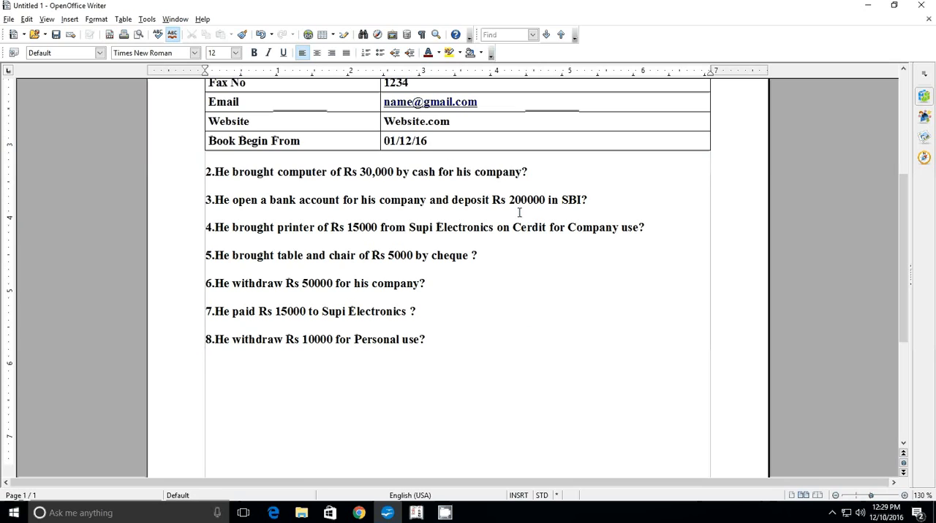
left_click(416, 513)
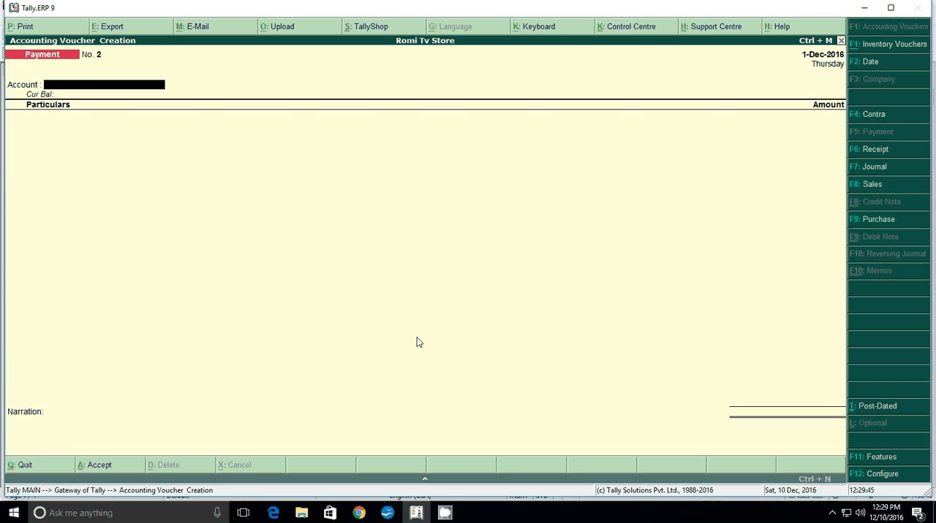
key("F4")
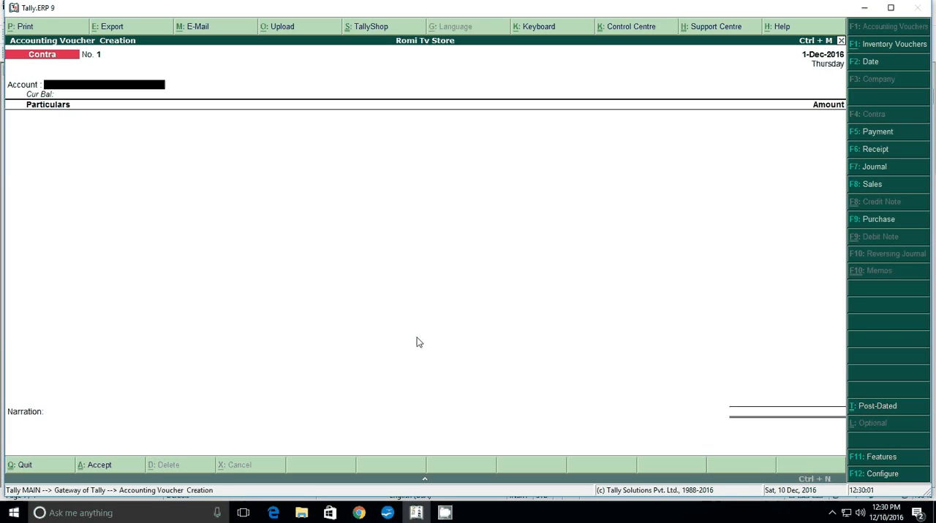
Create the ledger "Sbi Bank" under Bank Accounts as the contra voucher's account, leaving the bank account details at their defaults
key("alt+c")
type("Sbi")
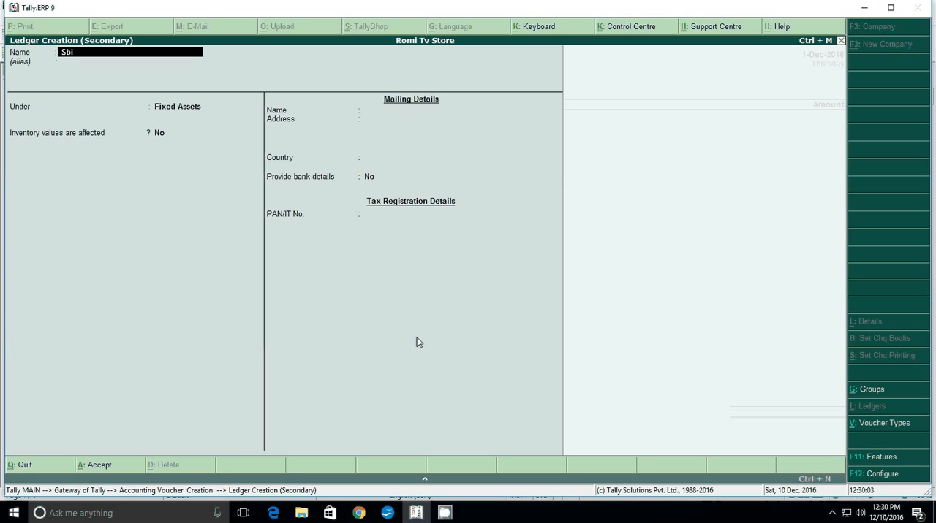
type(" Bank")
key("Return")
key("Return")
type("B")
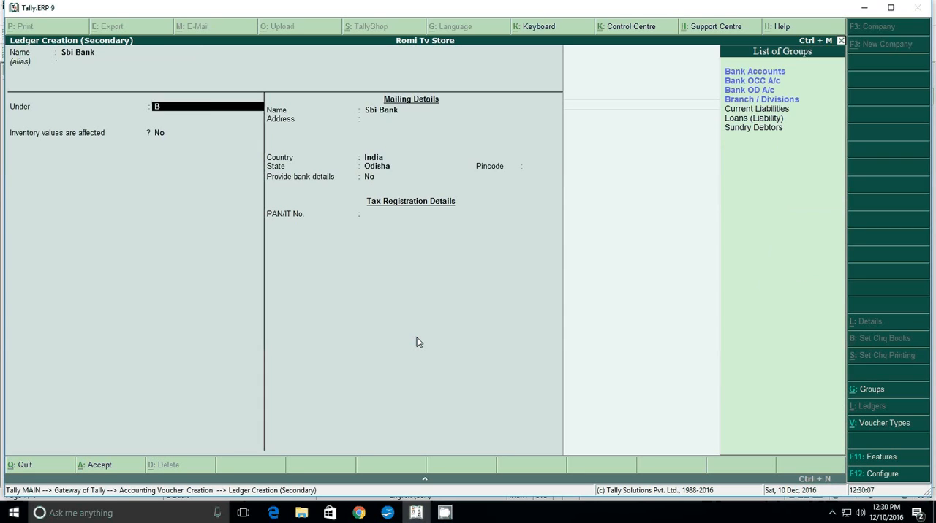
key("Return")
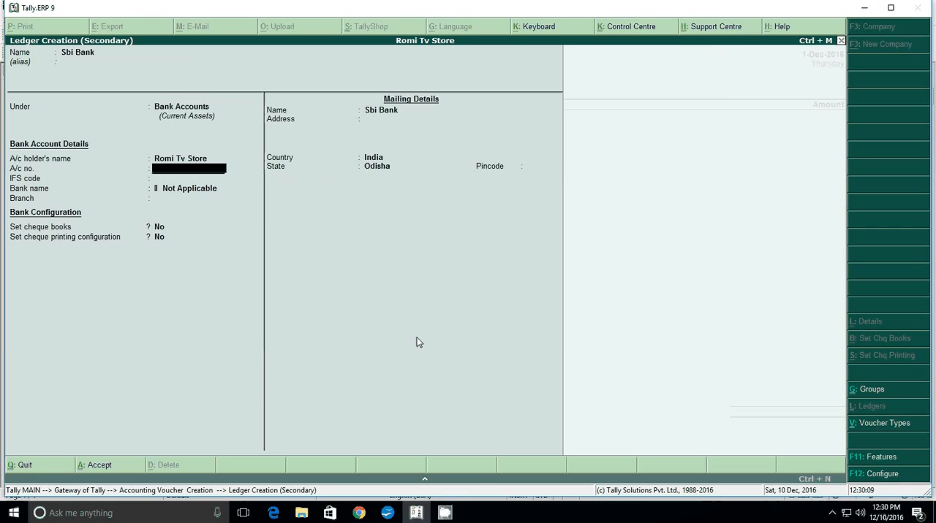
key("Return")
key("Return")
key("Return")
key("Return")
key("Return")
key("Return")
key("Return")
key("Return")
key("Return")
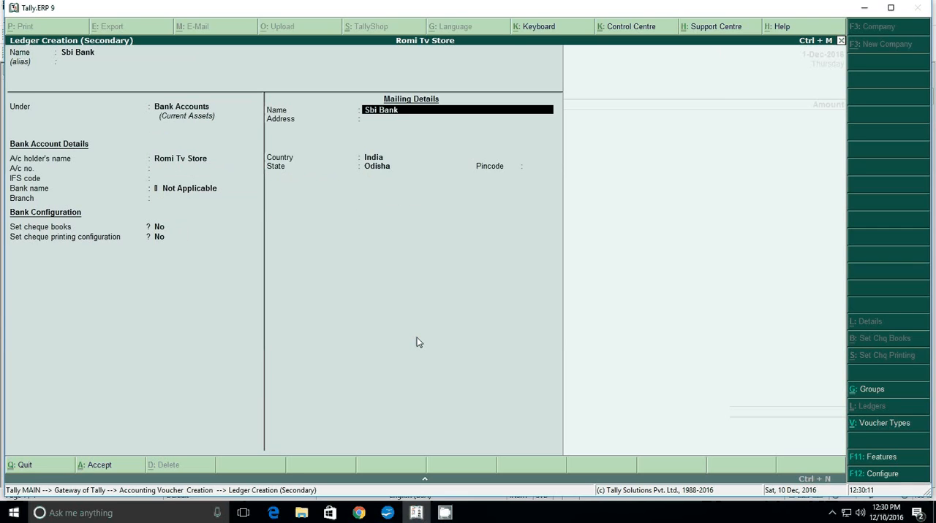
key("ctrl+a")
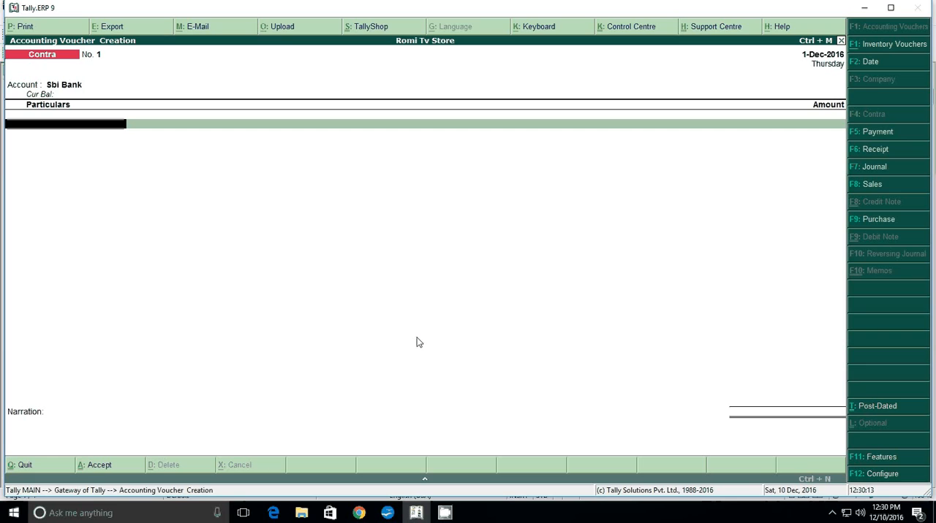
Choose Cash as the contra particulars, recheck the deposit in the Writer document and enter 2,00,000 as the amount in Tally.ERP 9
type("C")
key("Return")
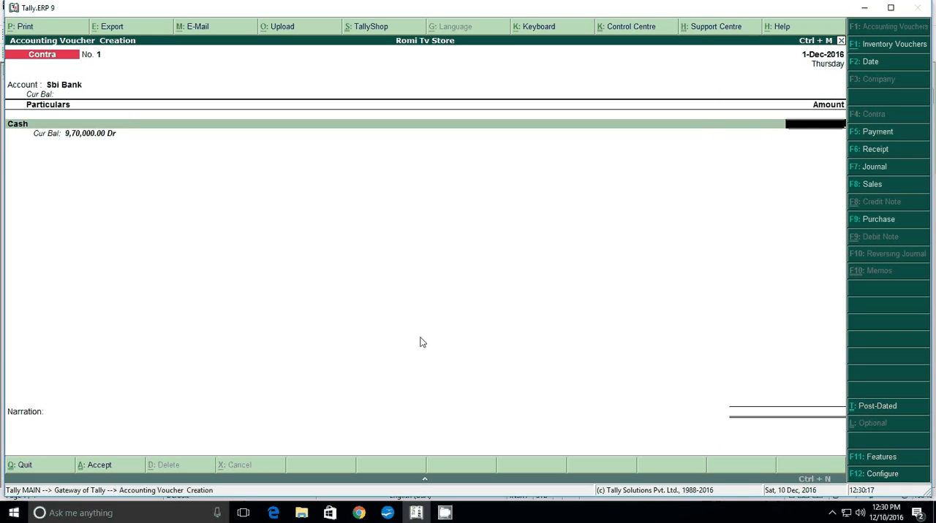
mouse_move(390, 515)
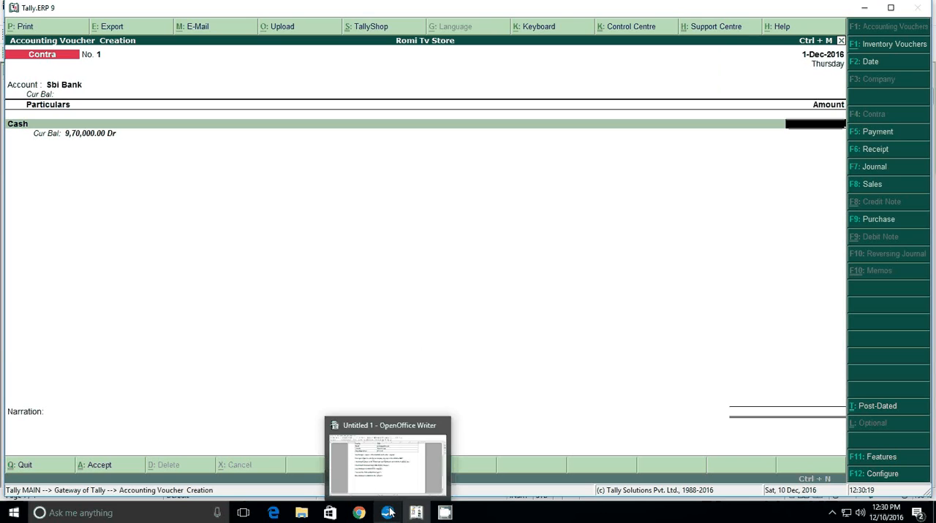
left_click(391, 472)
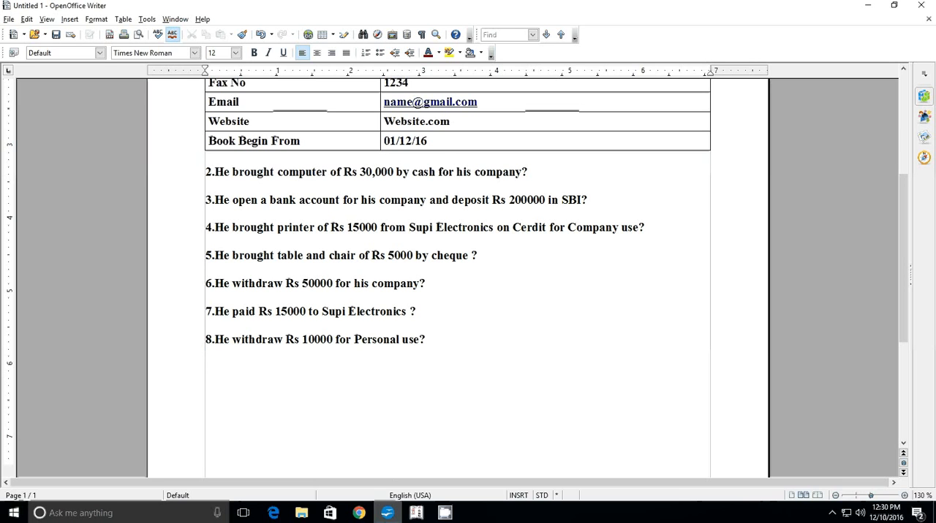
left_click(416, 513)
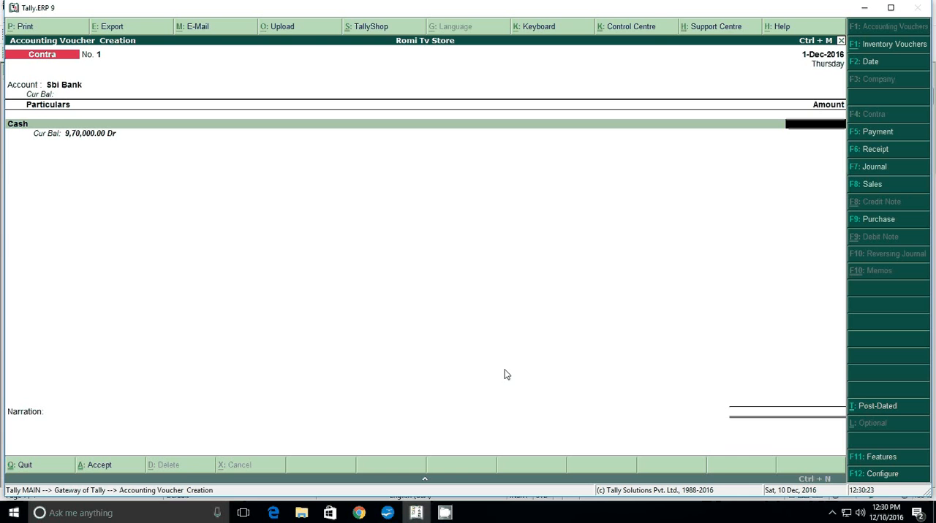
type("2,00,00")
type("0")
key("Return")
key("Return")
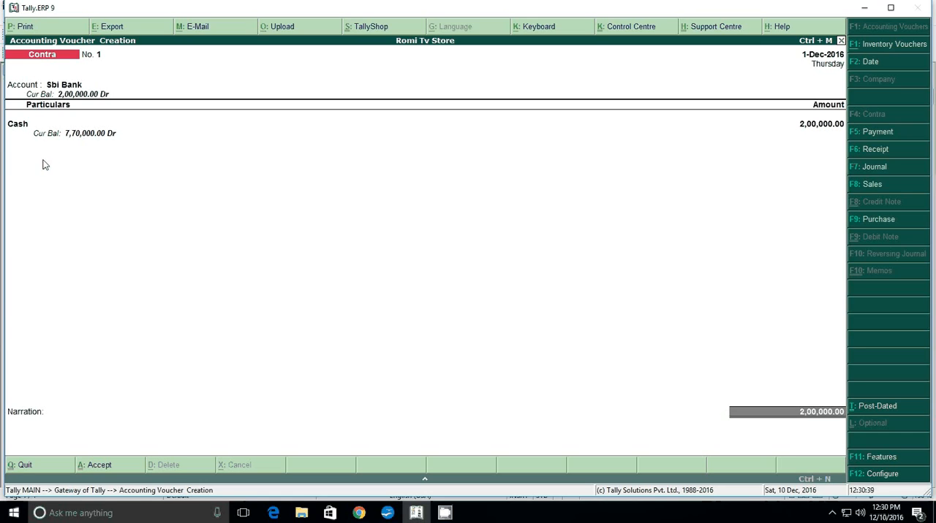
Accept the Cash bank allocation of 2,00,000 for Sbi Bank, leave the denominations and narration empty, and save the contra voucher
key("Return")
key("Return")
key("Return")
key("Return")
key("Return")
key("Return")
key("Return")
key("Return")
key("Return")
key("Return")
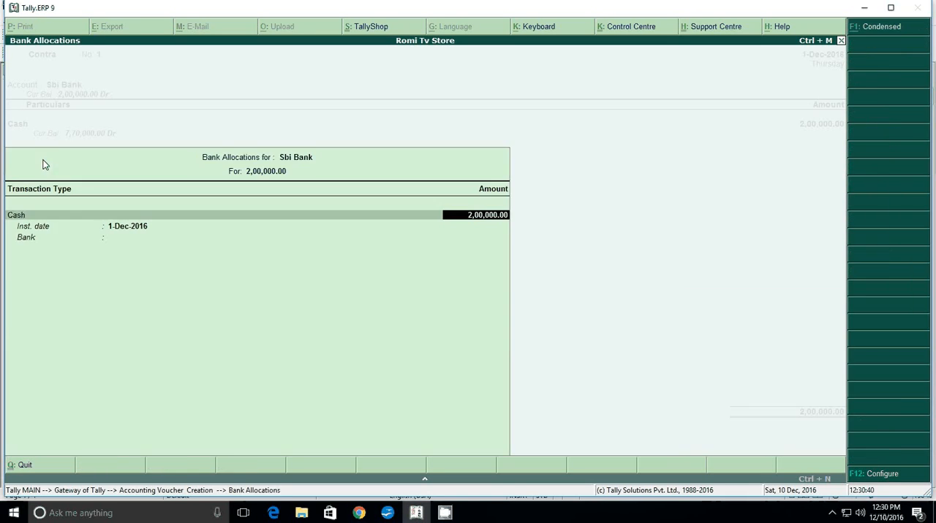
key("Return")
key("Return")
key("Return")
key("Return")
key("Return")
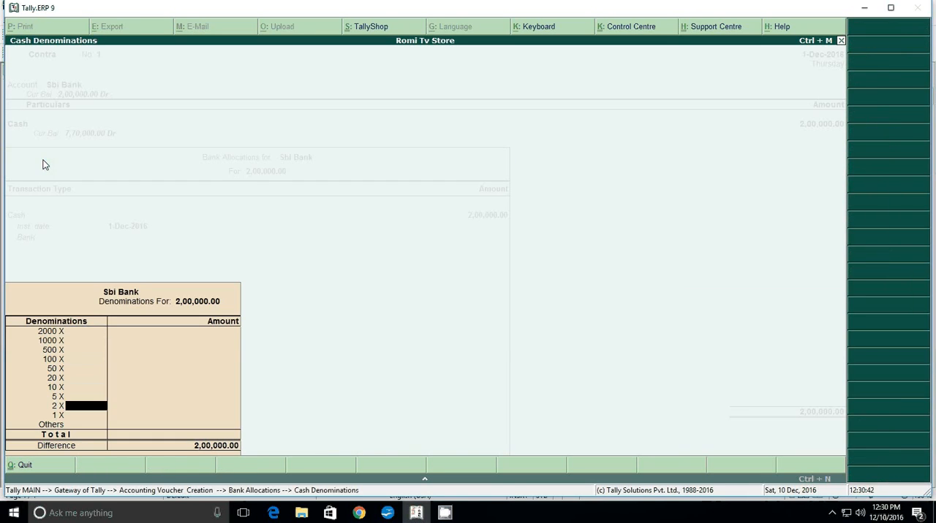
key("Return")
key("Return")
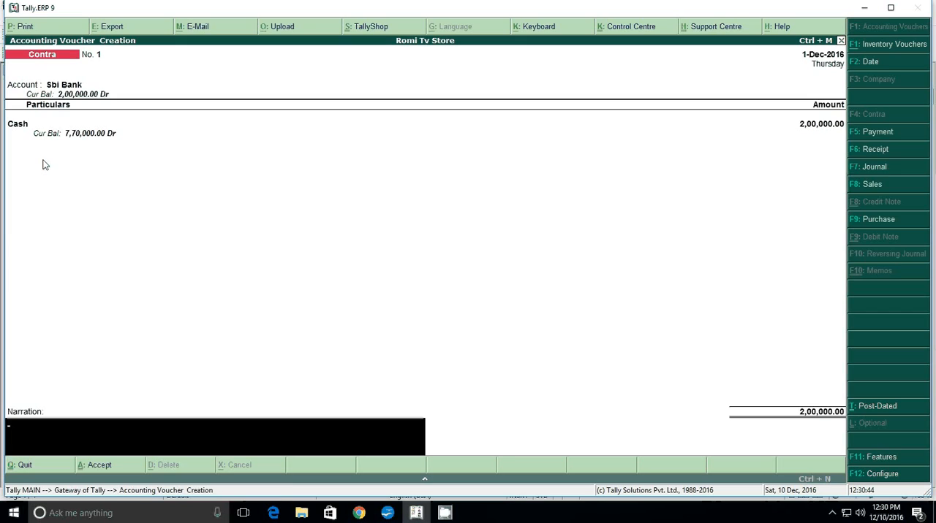
key("Return")
key("Return")
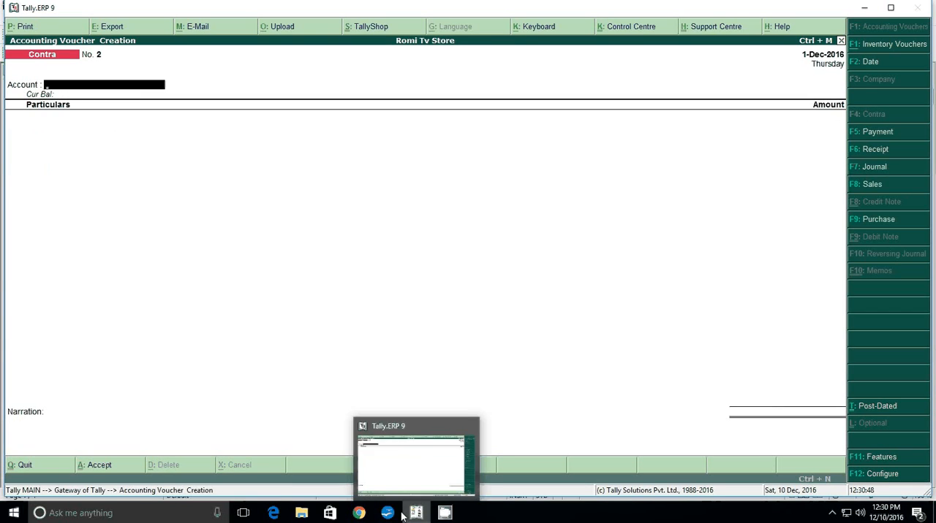
Check the question about buying a printer on credit in the Writer document, return to Tally.ERP 9 and start a Journal voucher
mouse_move(444, 514)
left_click(425, 362)
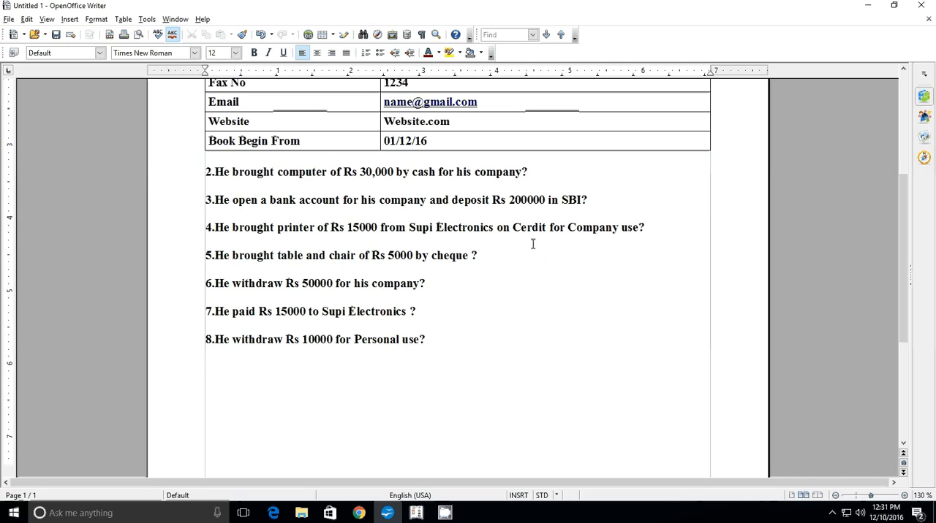
left_click(416, 513)
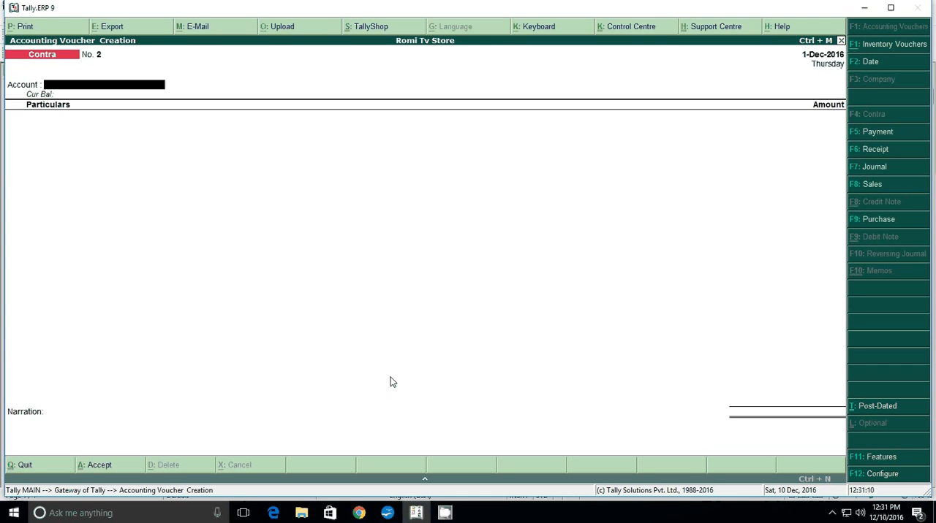
key("F7")
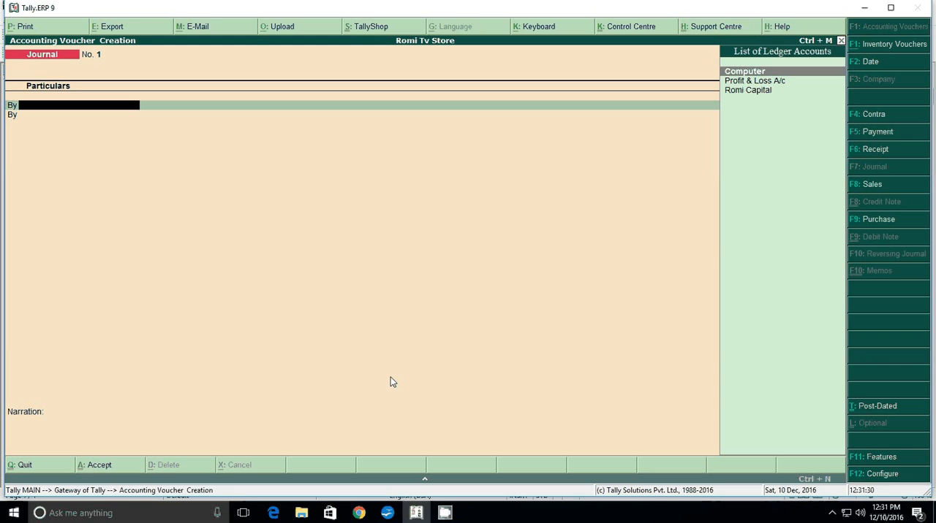
Create the ledger "Printer" under Fixed Assets as the journal voucher's debit account, keeping the inventory, mailing and bank details at their defaults
key("alt+c")
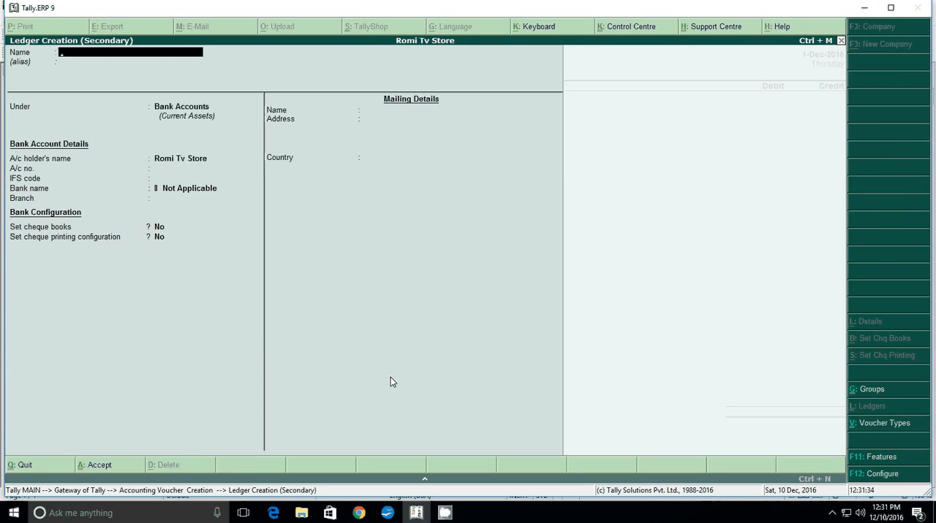
type("Printer")
key("Return")
key("Return")
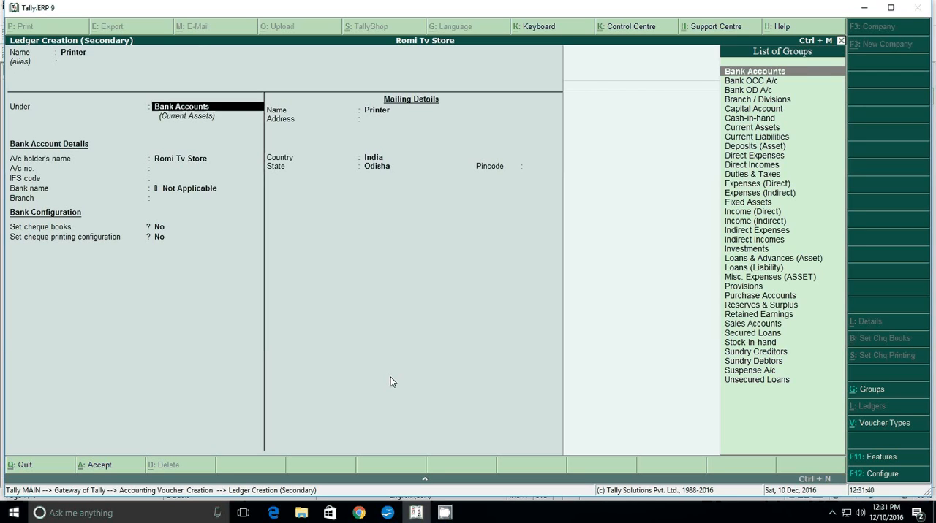
type("F")
key("Return")
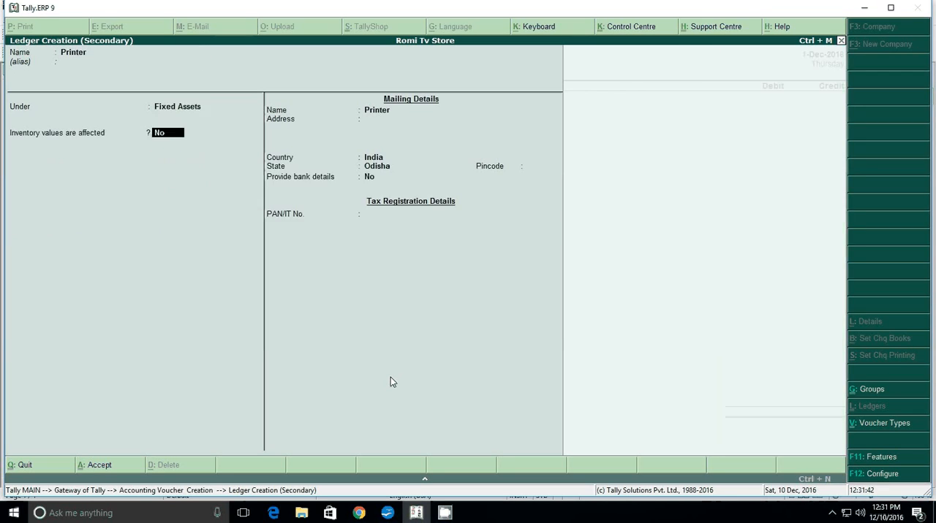
key("Return")
key("Return")
key("Return")
key("Return")
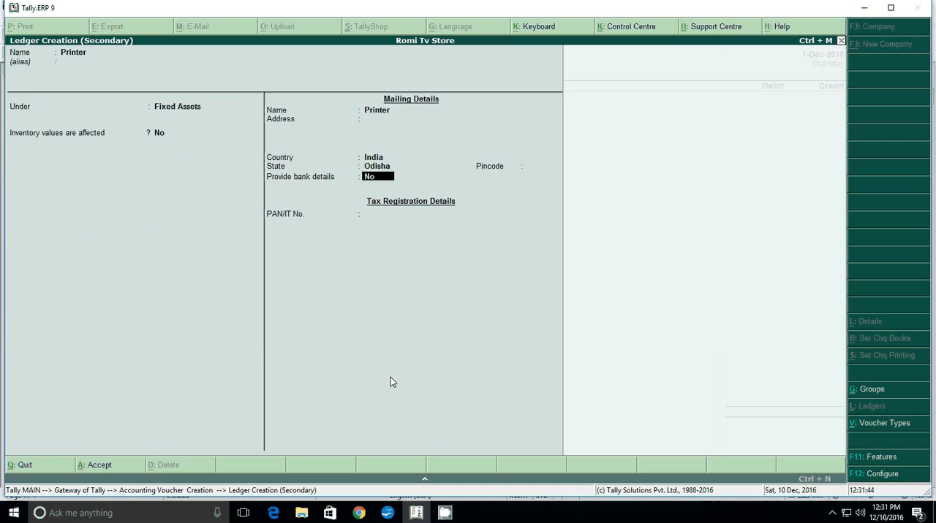
key("Return")
key("Return")
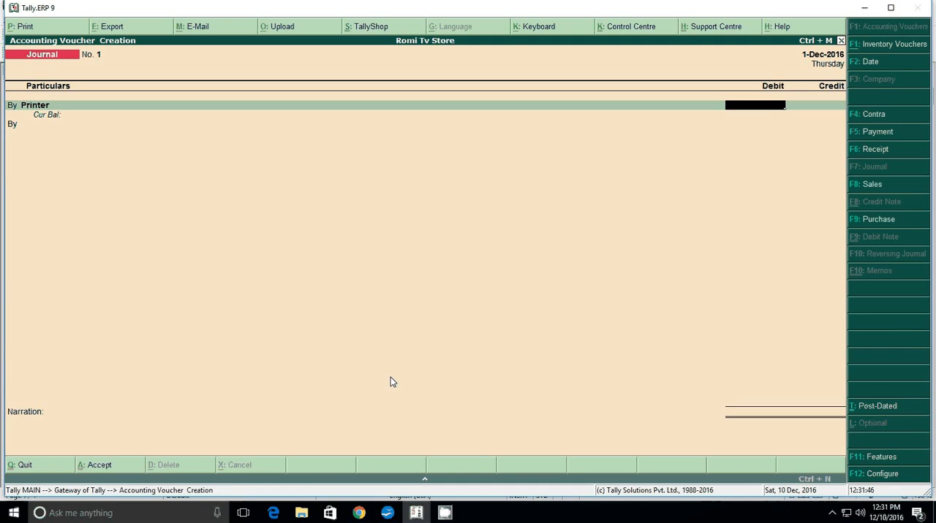
Recheck the printer's price in the Writer document, debit Printer with 15000 in Tally.ERP 9 and make the following line a To entry
left_click(388, 513)
left_click(389, 515)
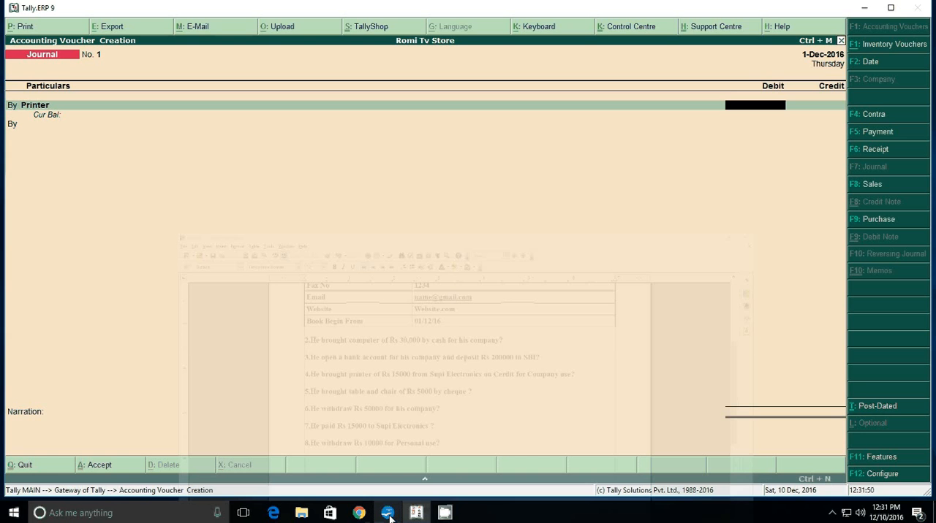
type("15000")
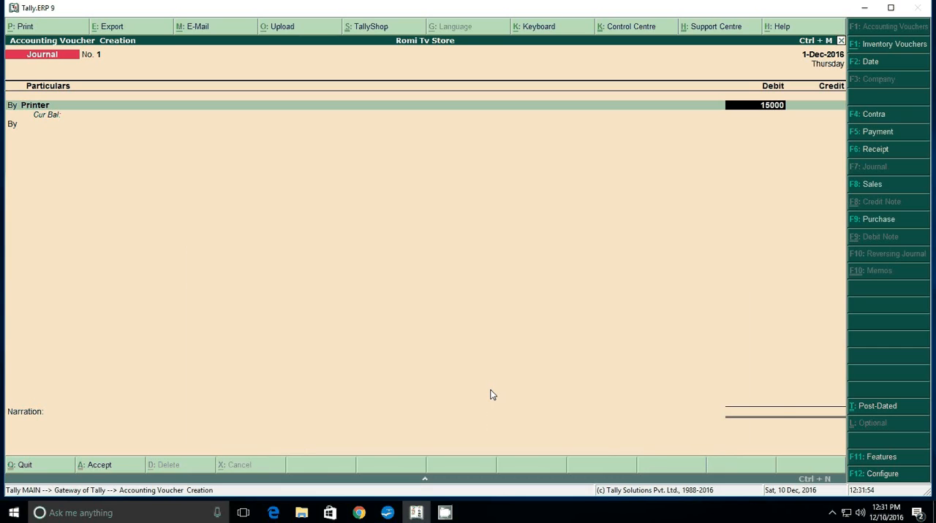
key("Return")
type("t")
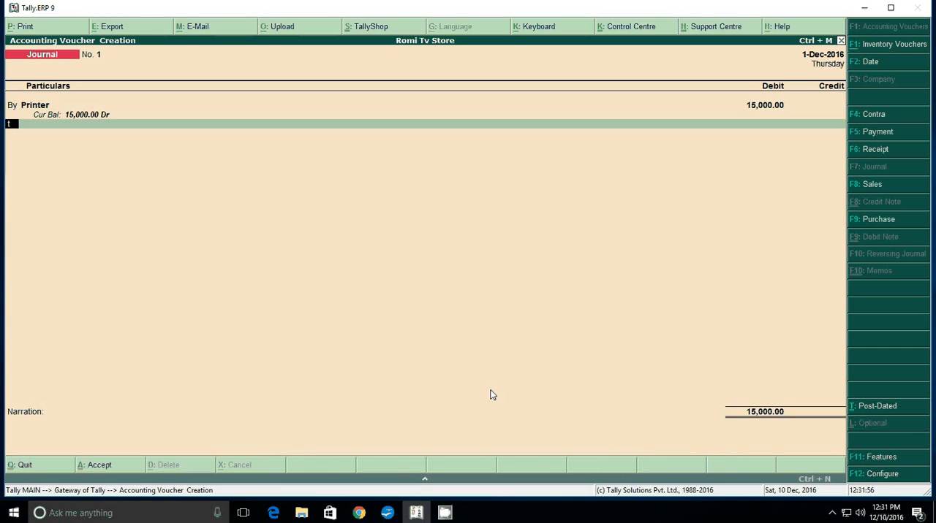
key("Return")
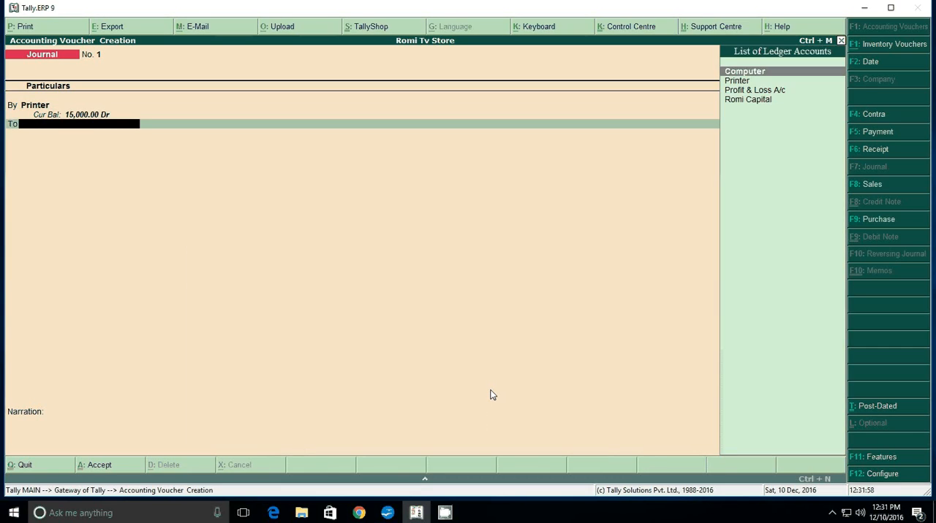
Start a new ledger named "Supi Electronic" for the credit line and place it under Sundry Creditors
key("alt+c")
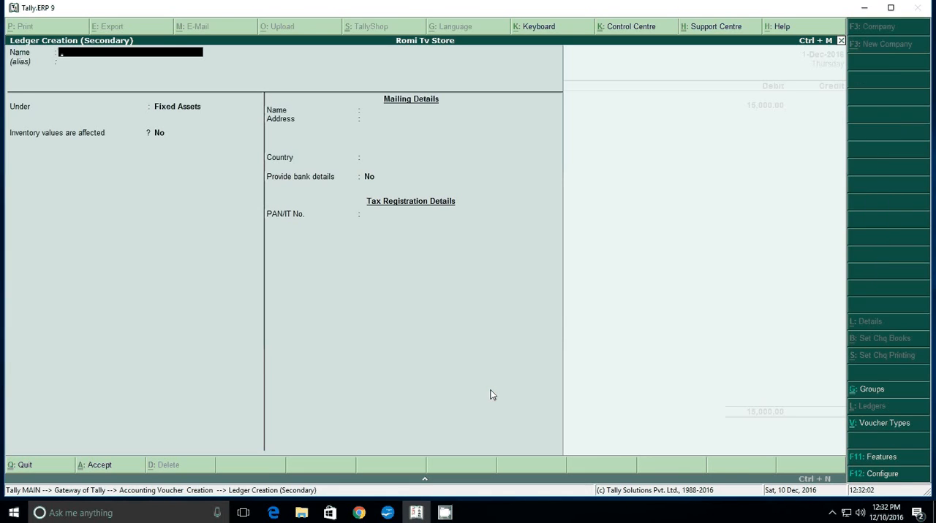
type("Supi Electronic")
key("Return")
key("Return")
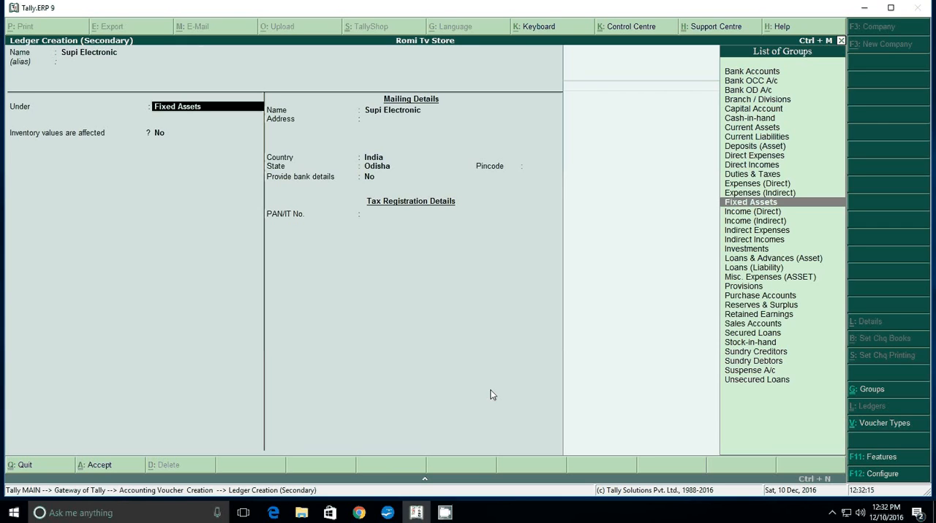
type("S")
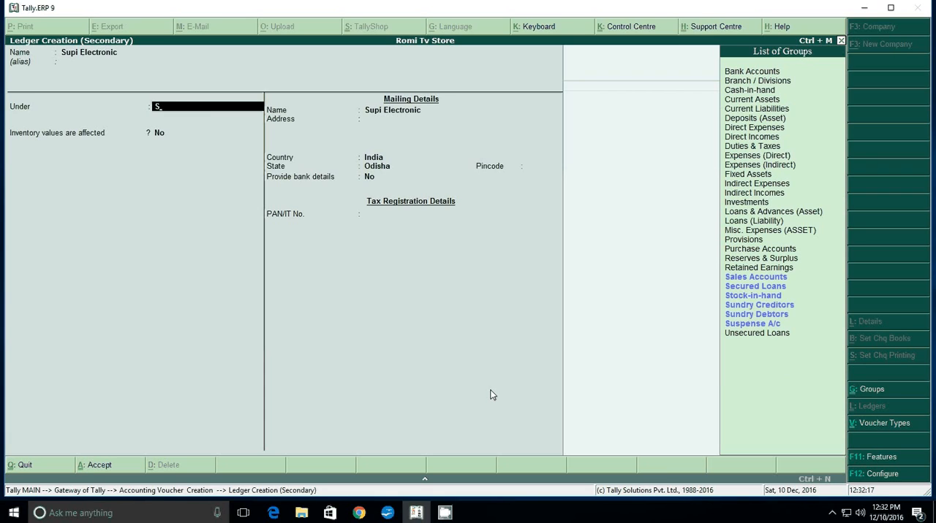
key("Down")
key("Down")
key("Down")
key("Down")
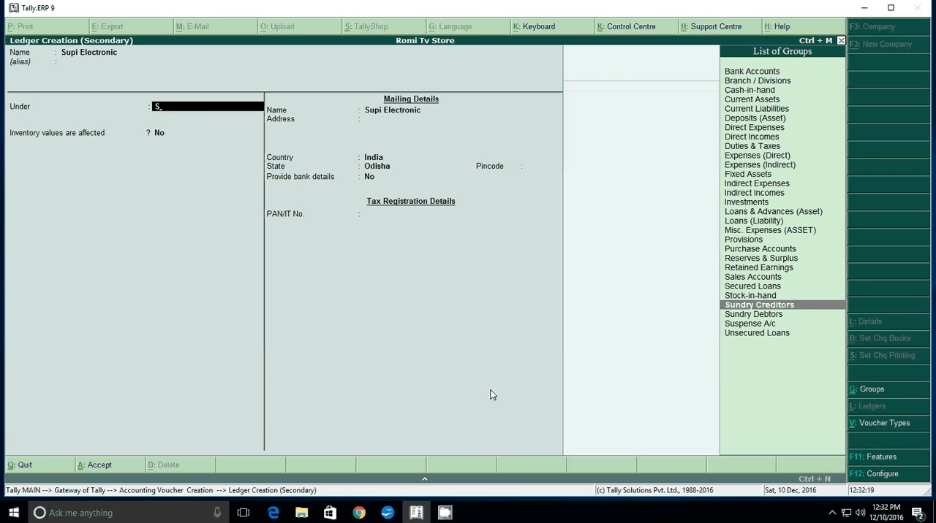
key("Return")
key("Return")
key("Return")
key("Return")
Keep the bill-by-bill, mailing, bank and tax details of the Supi Electronic ledger at their defaults and save it
key("Return")
key("Return")
key("Return")
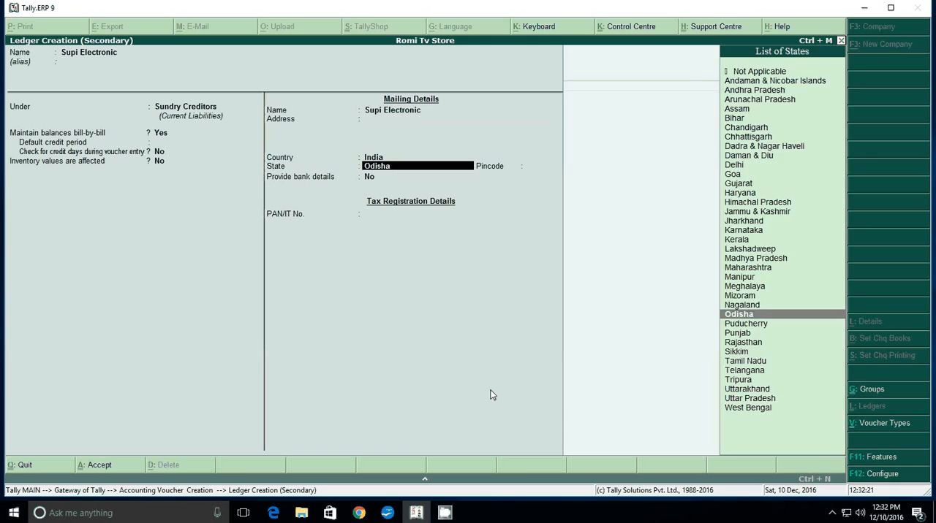
key("Return")
key("Return")
key("Return")
Credit Supi Electronic with 15,000 as On Account, leave the narration empty and save the journal voucher
key("Return")
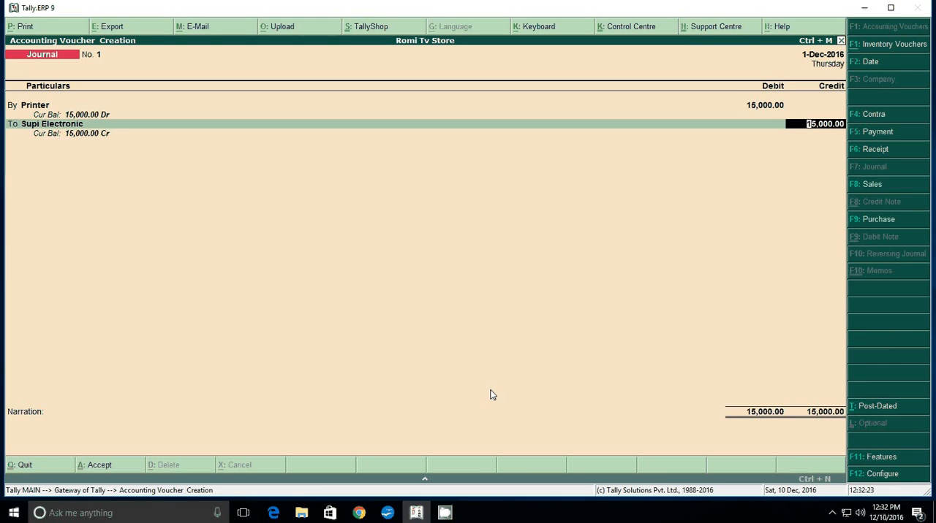
key("Return")
key("Return")
key("Return")
key("Return")
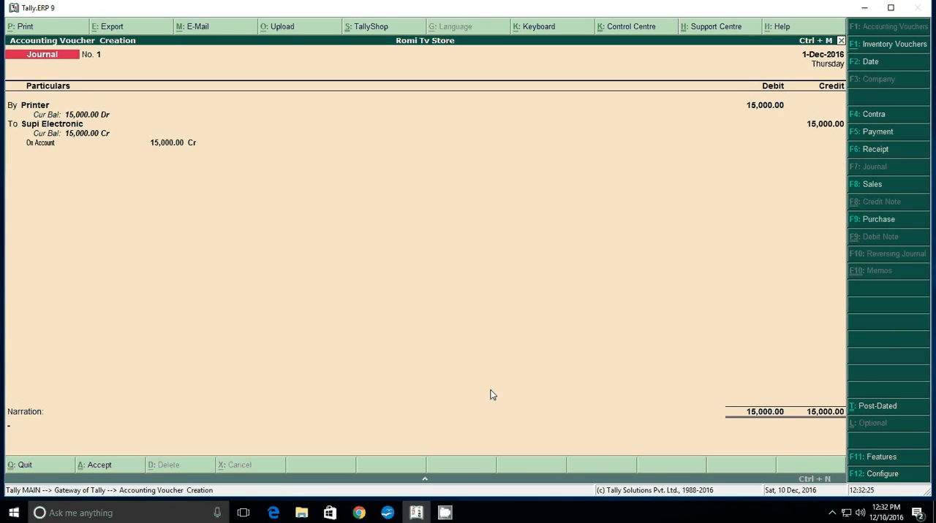
key("Return")
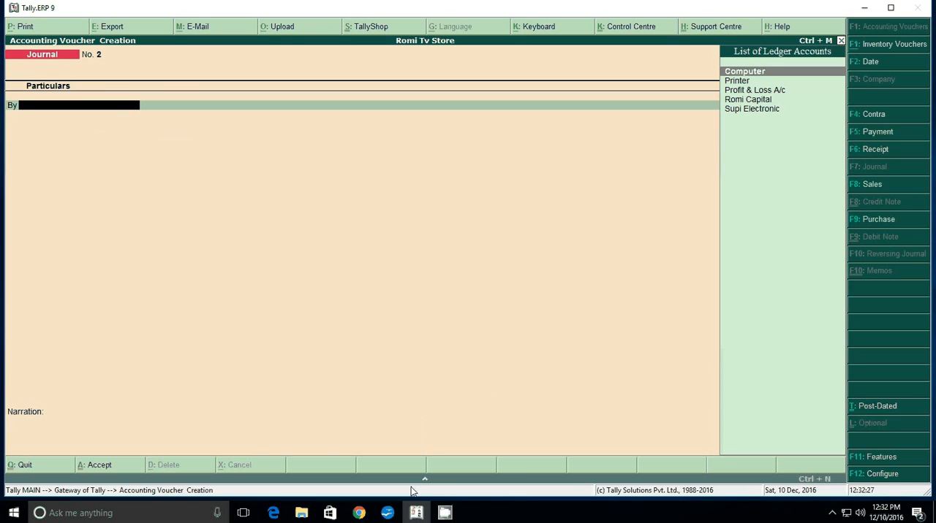
Check the table and chair question in the Writer document, then start a Payment voucher in Tally.ERP 9 with Sbi Bank as its account
left_click(392, 514)
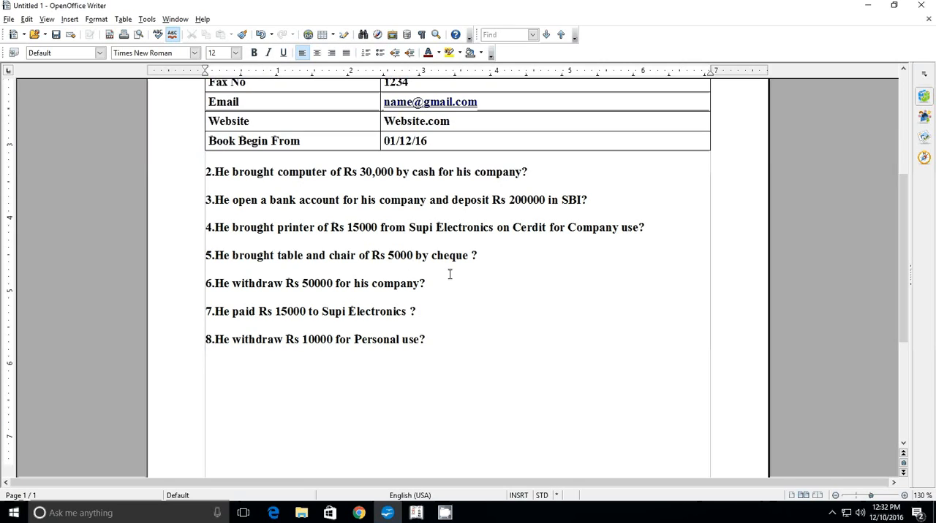
left_click(420, 513)
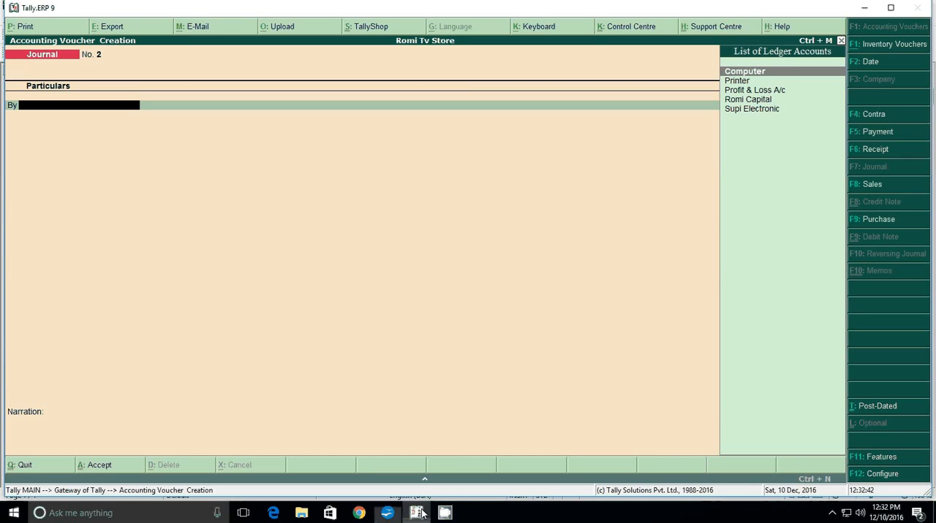
key("F5")
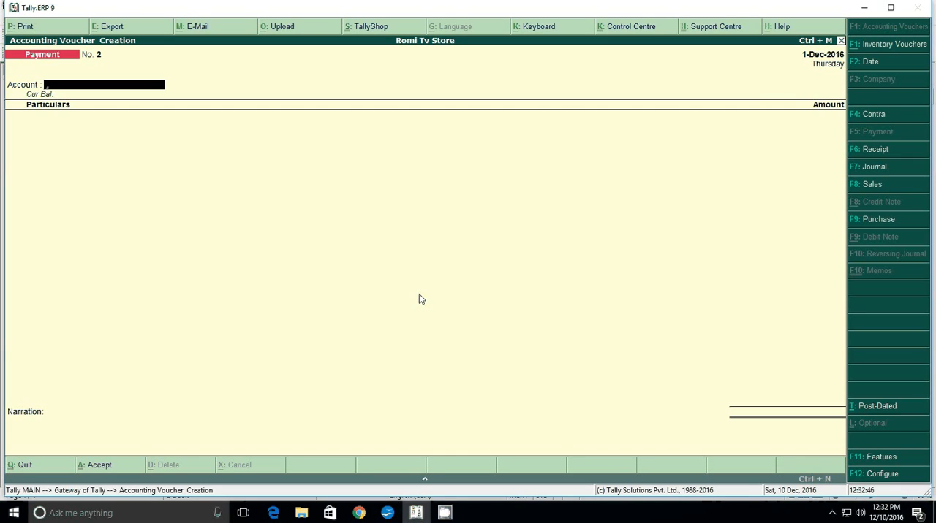
type("C")
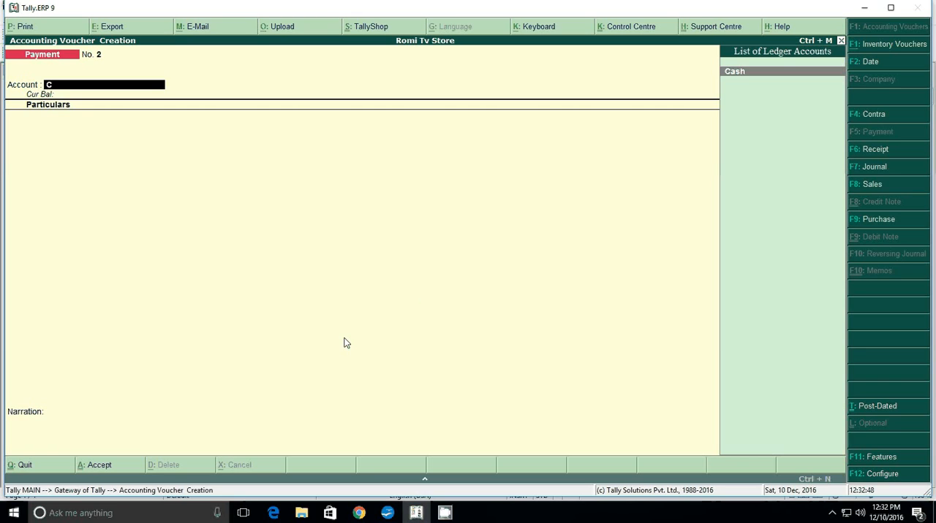
key("BackSpace")
type("S")
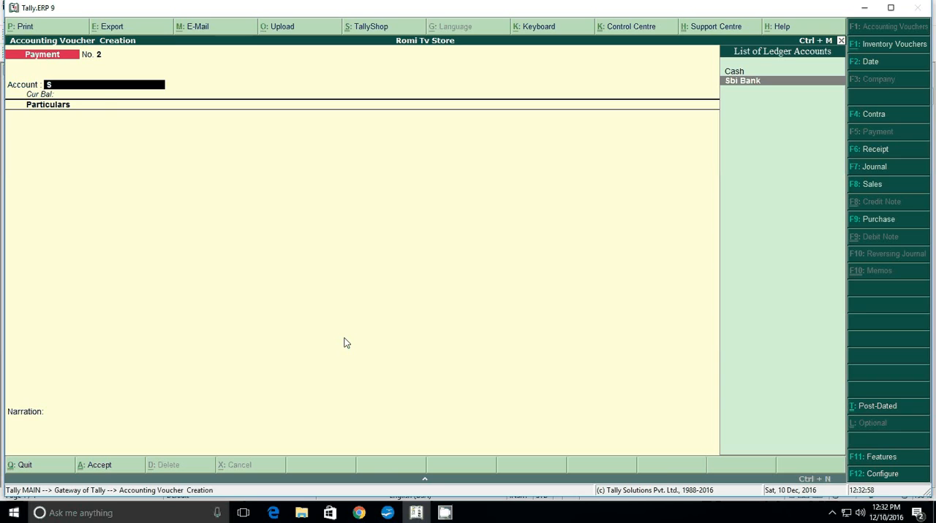
key("Return")
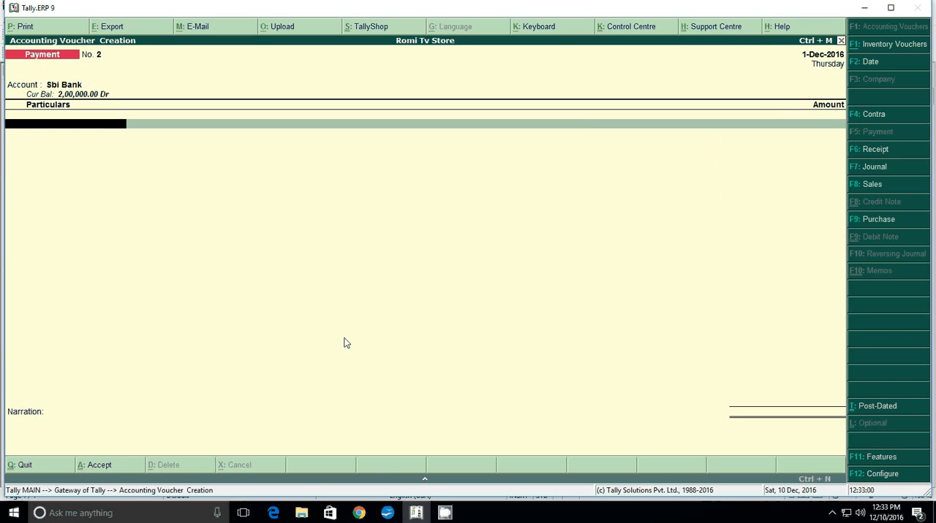
Start a new ledger named "Table and Chair" for the payment particulars and place it under Fixed Assets
key("alt+c")
type("Ta")
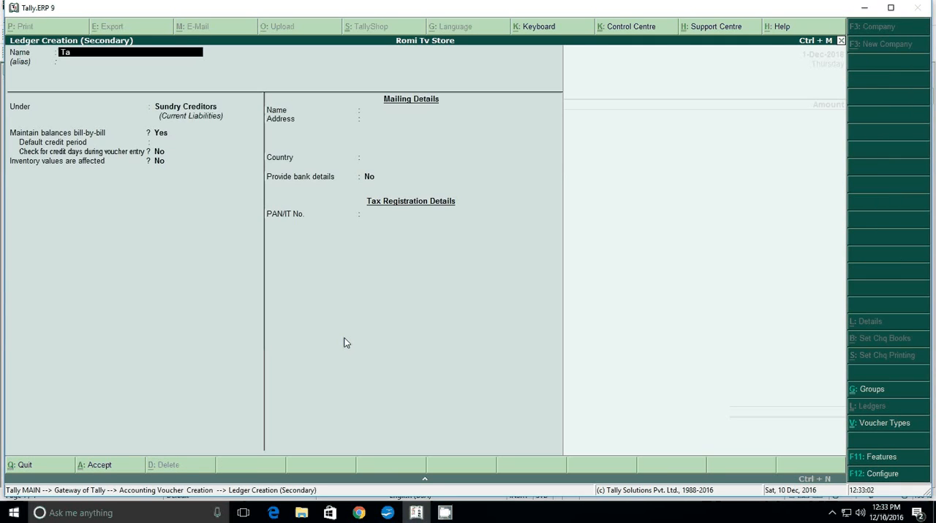
type("ble and Chair")
key("Return")
key("Return")
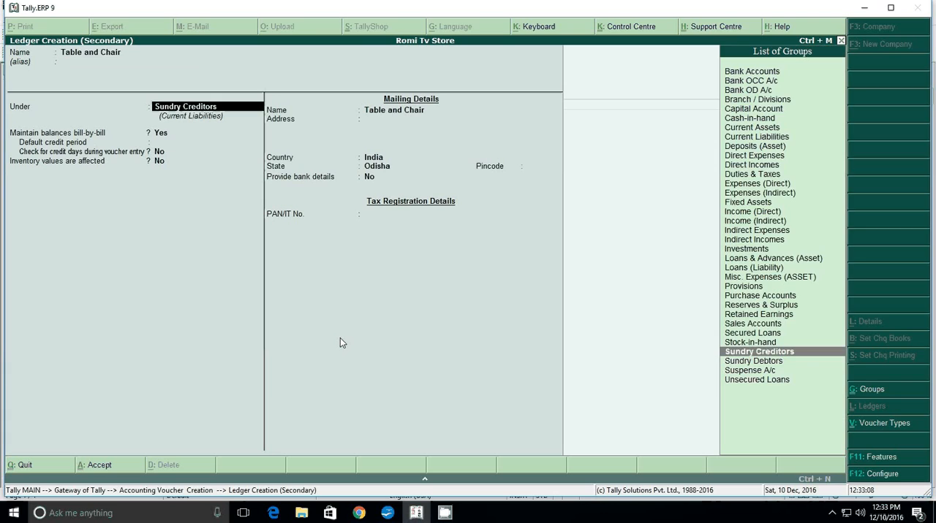
type("F")
Keep the inventory, mailing, bank and tax details of the Table and Chair ledger at their defaults and save it
key("Return")
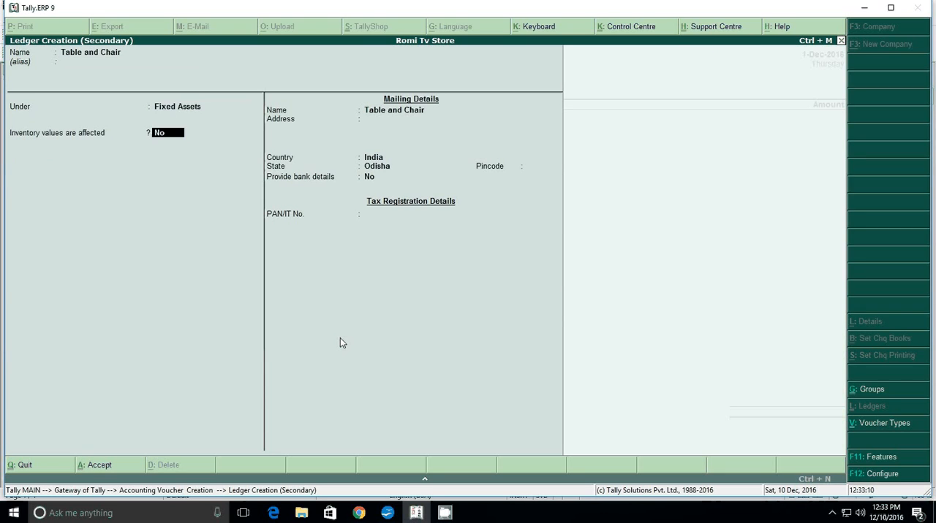
key("Return")
key("Return")
key("Return")
key("Return")
key("Return")
key("Return")
key("Return")
key("Return")
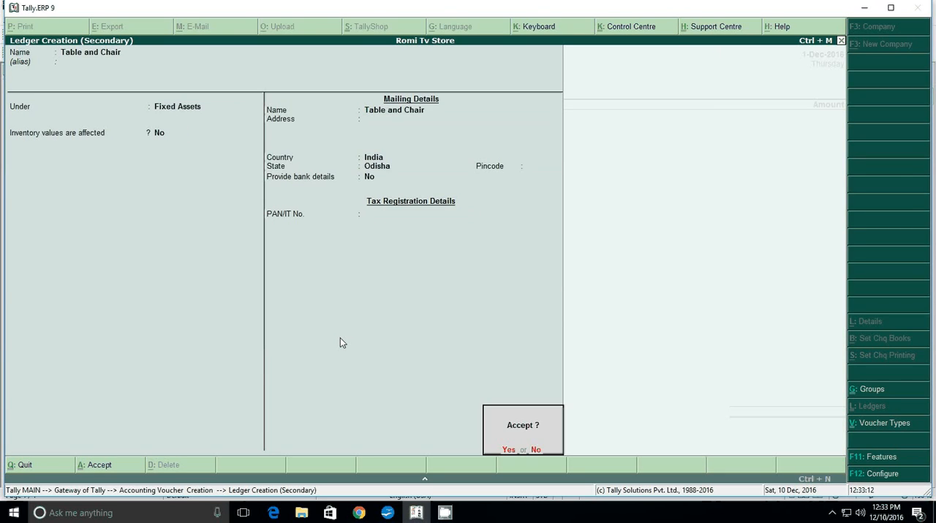
key("Return")
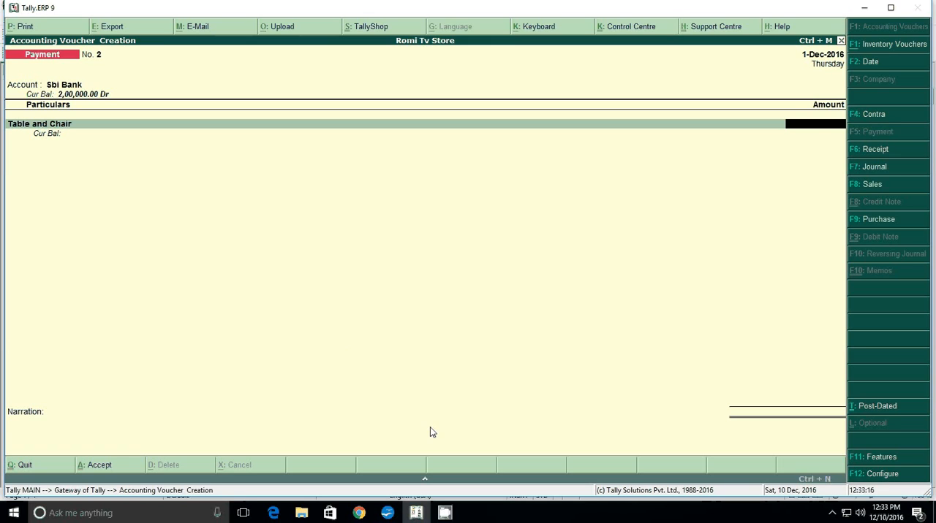
Recheck the table and chair price in the Writer document and enter 5000 as the payment amount in Tally.ERP 9
left_click(388, 513)
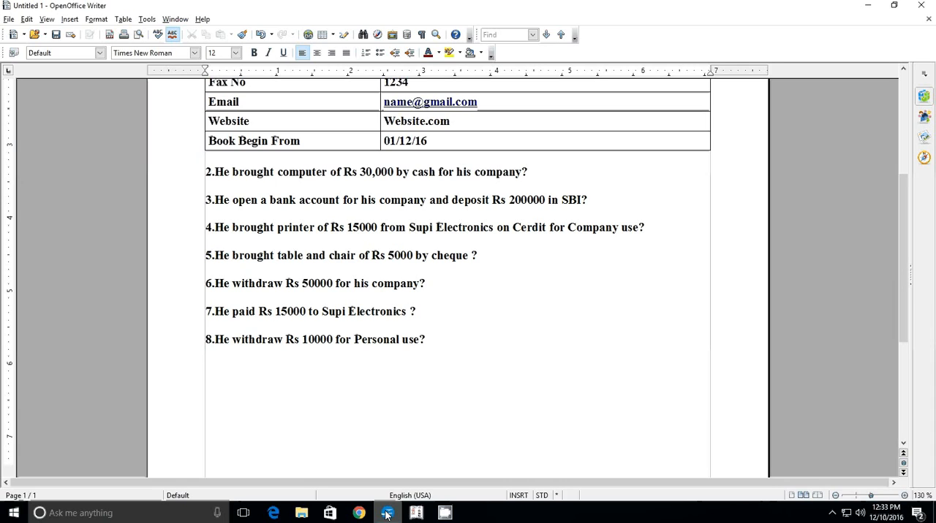
left_click(388, 513)
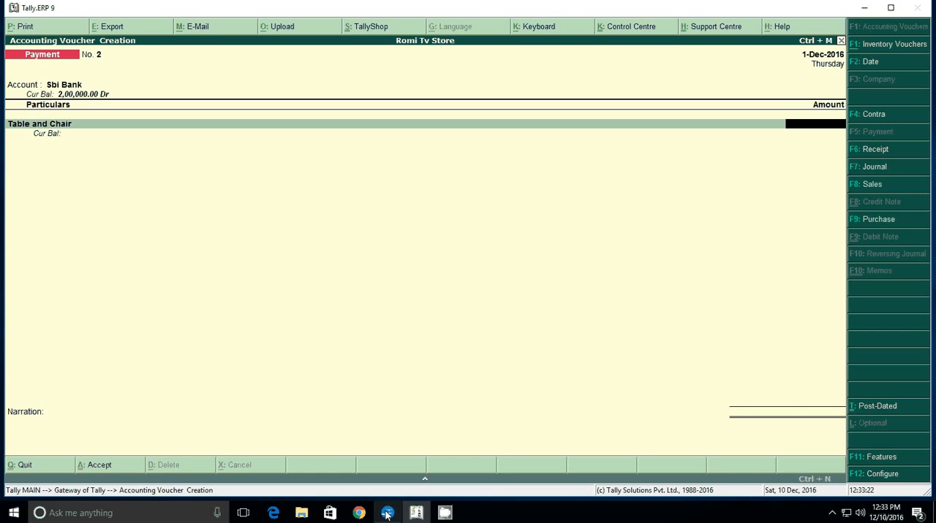
type("5000")
key("Return")
key("Return")
Accept the Cheque bank allocation of 5,000 for Sbi Bank without an instrument number, leave the narration empty and save the payment voucher
key("Return")
key("Return")
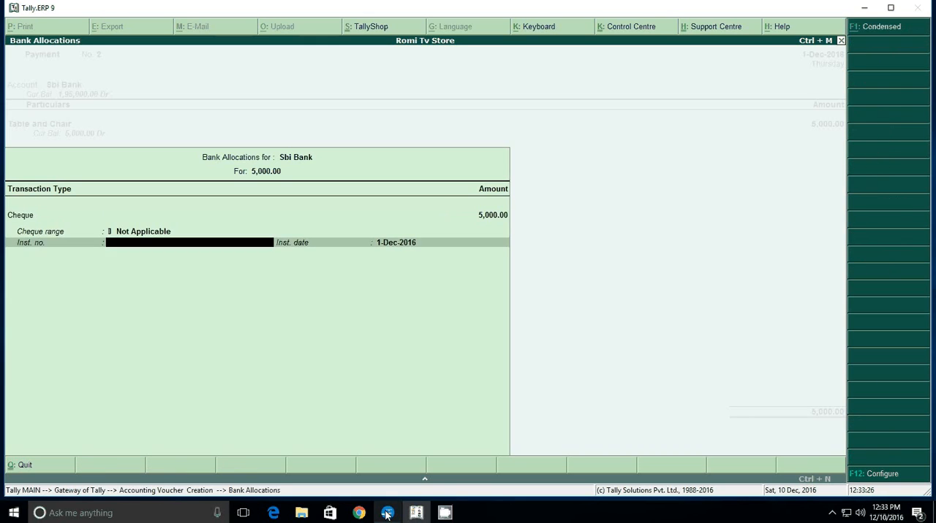
key("Return")
key("Return")
key("Return")
key("Return")
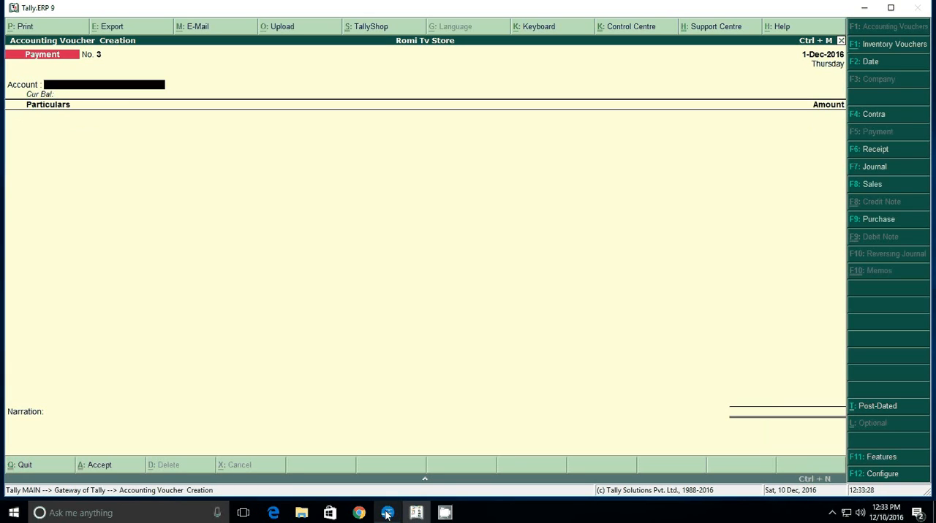
Read transaction 6 in the Writer document, then start a contra voucher in Tally.ERP 9 with Cash as the account and Sbi Bank as the particulars
left_click(386, 514)
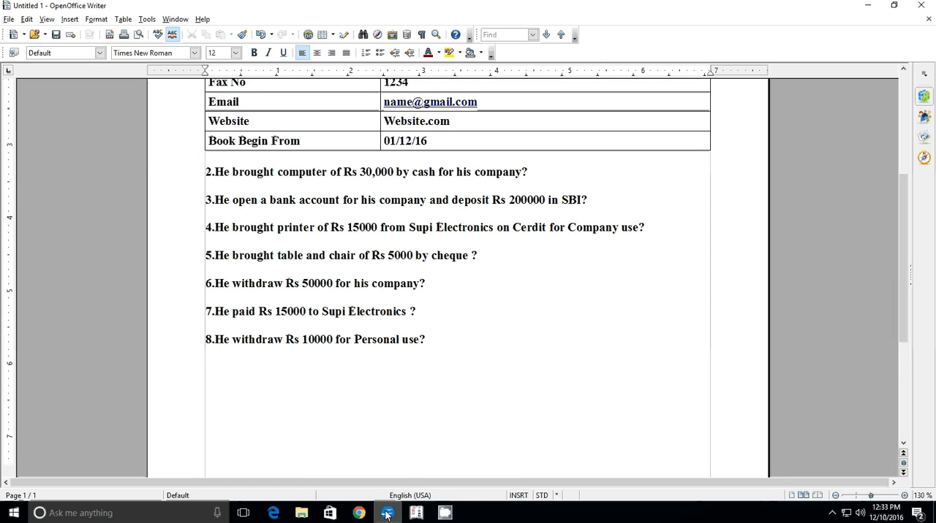
left_click(387, 514)
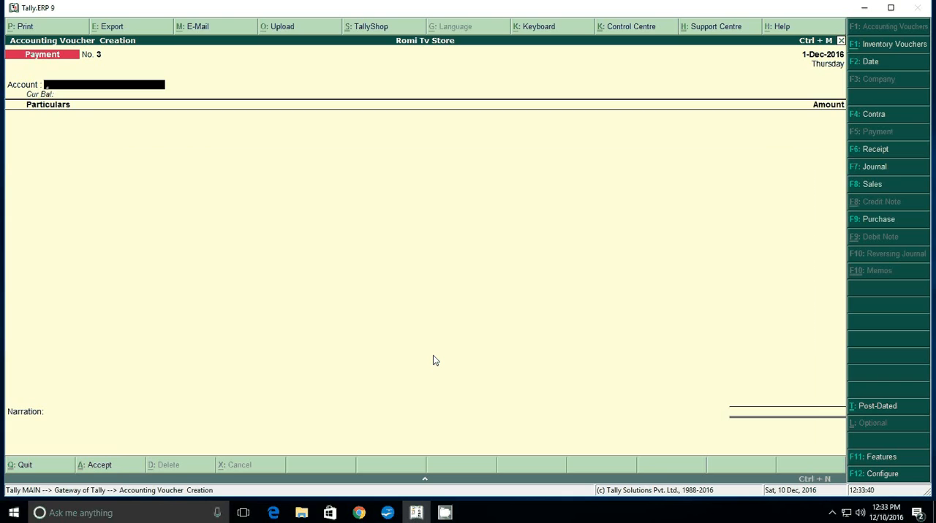
left_click(387, 514)
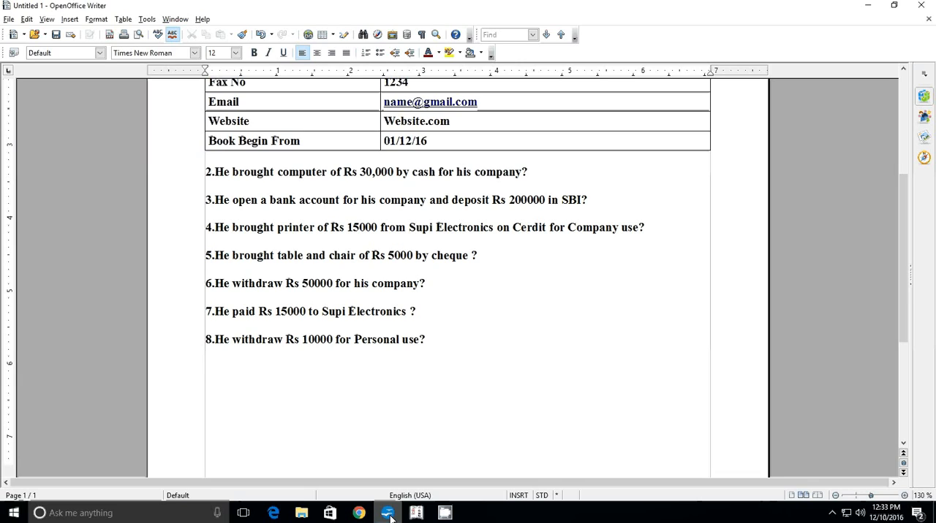
left_click(390, 516)
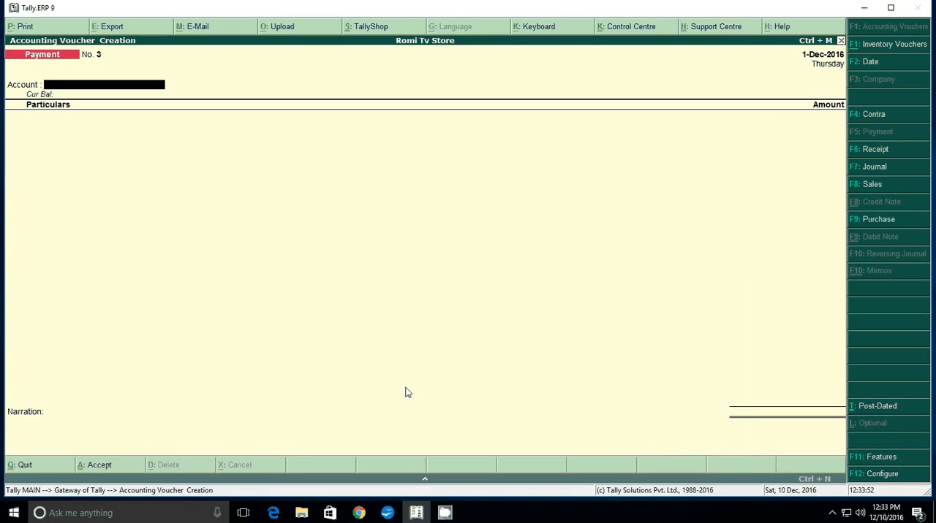
key("F4")
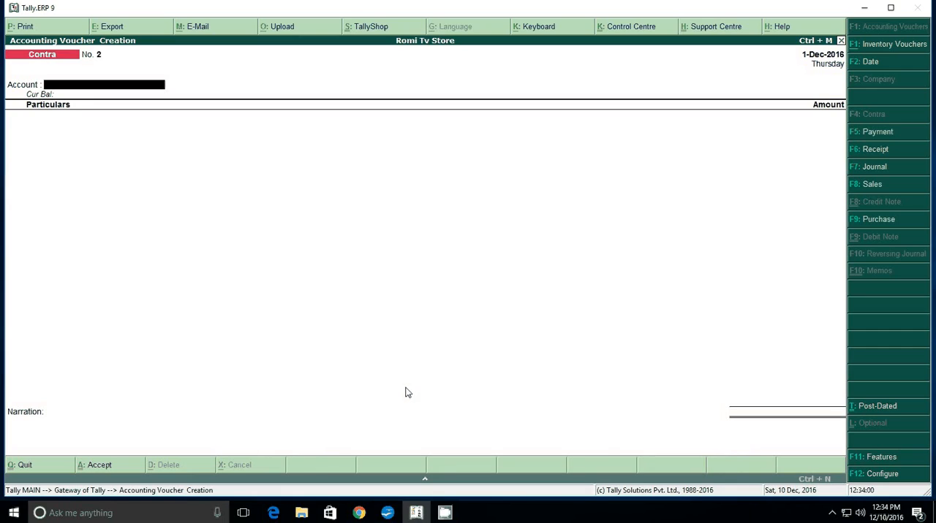
type("C")
key("Return")
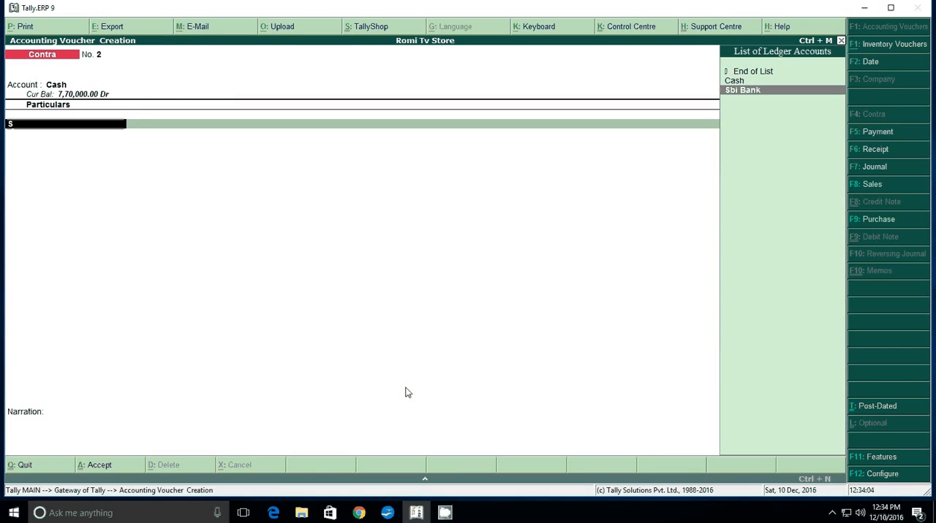
key("Return")
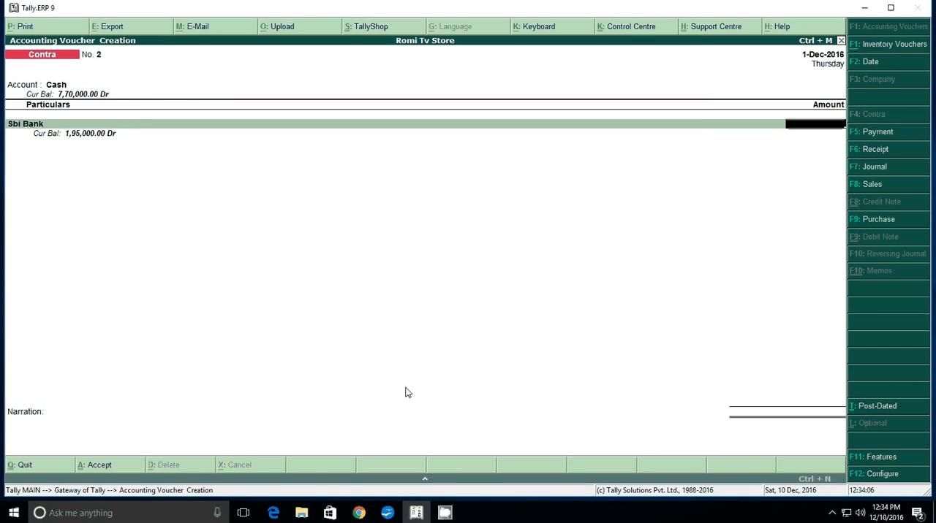
Enter 50000 as the contra amount, accept the Cheque bank allocation without an instrument number, and save the voucher with no narration
type("500000")
key("BackSpace")
key("Return")
key("Return")
key("Return")
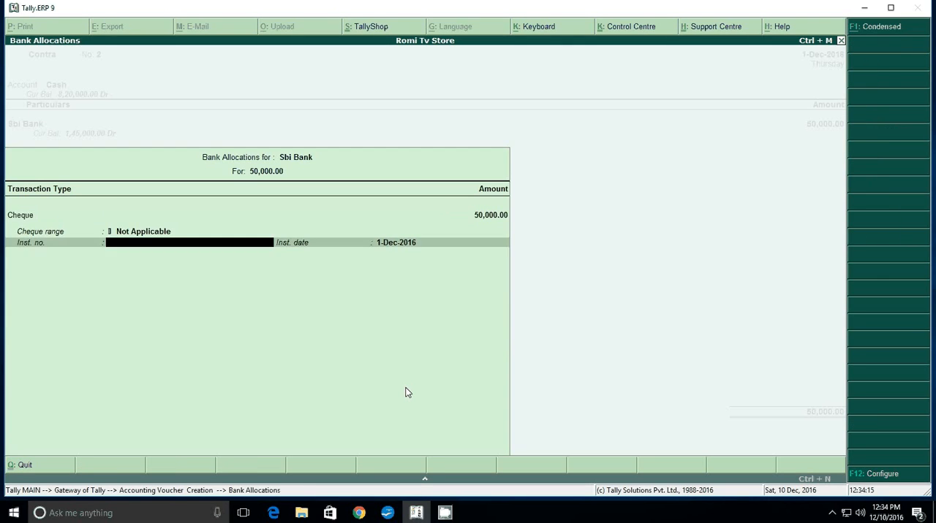
key("Return")
key("Return")
key("Return")
key("Return")
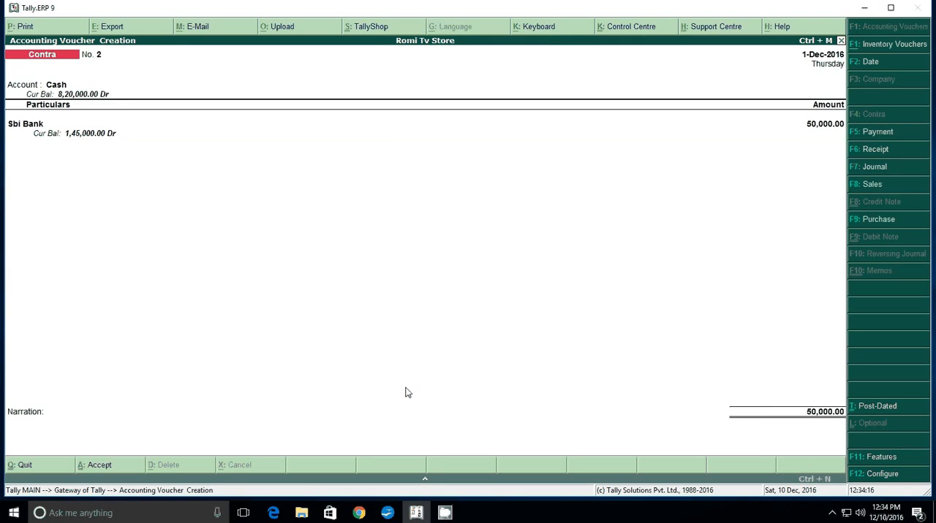
Read transaction 7 in the Writer document and start a payment voucher in Tally.ERP 9 from Cash to Supi Electronic
left_click(387, 513)
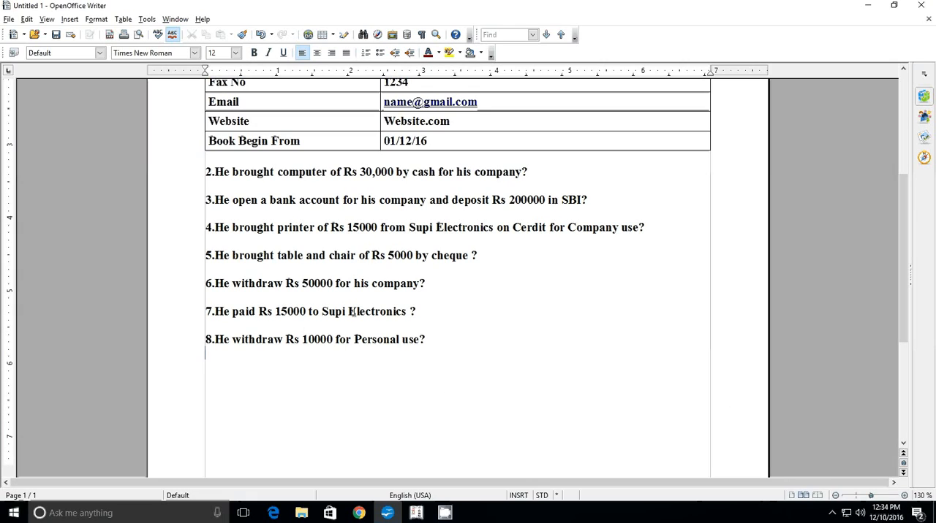
left_click(416, 513)
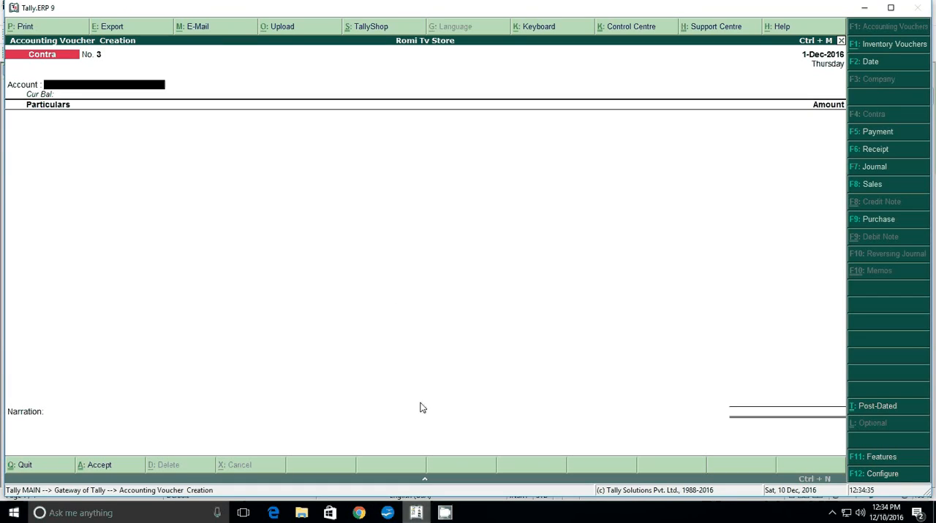
key("F5")
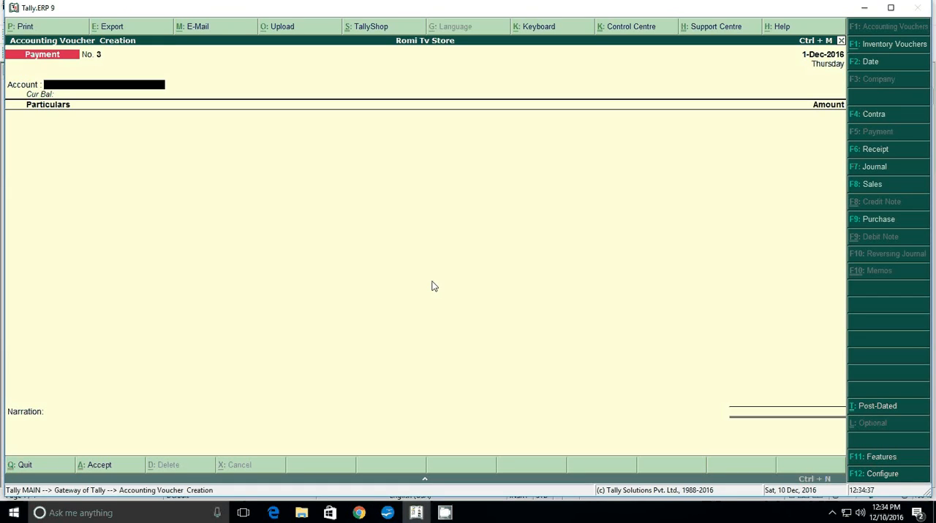
type("c")
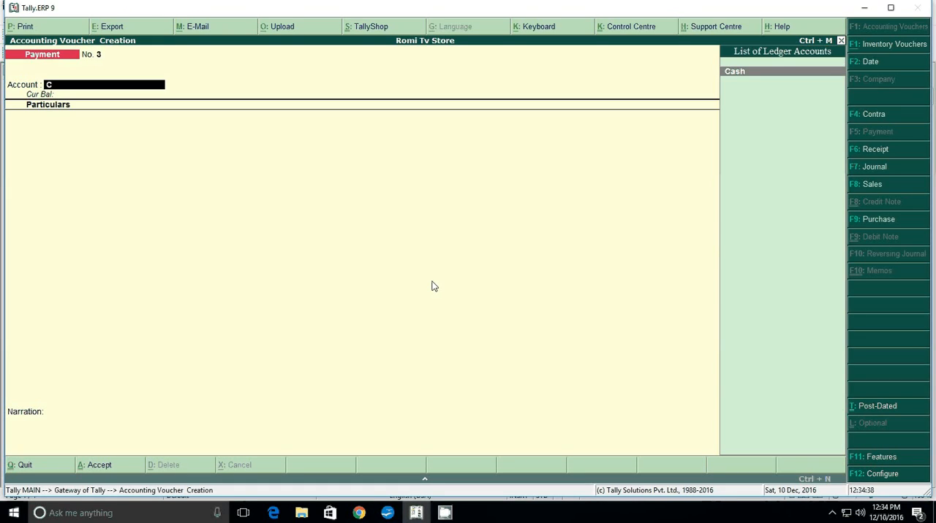
key("Return")
type("s")
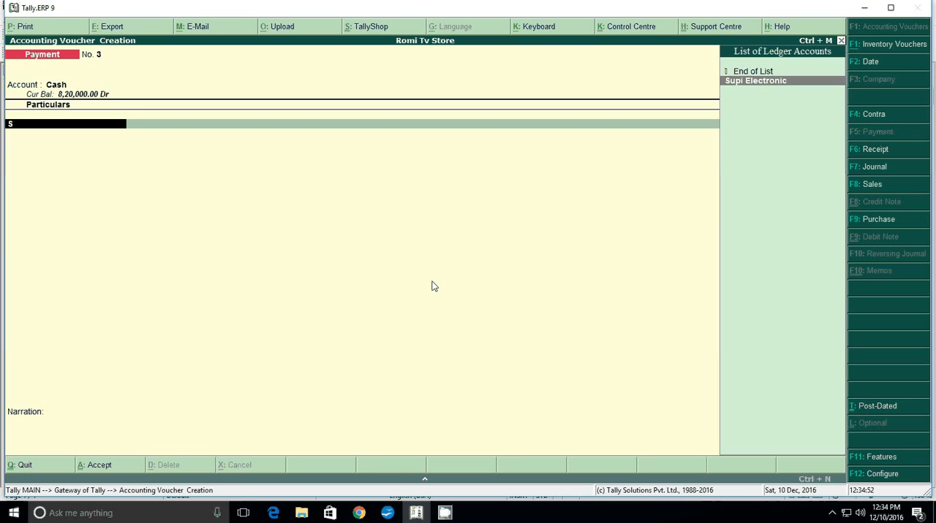
key("Return")
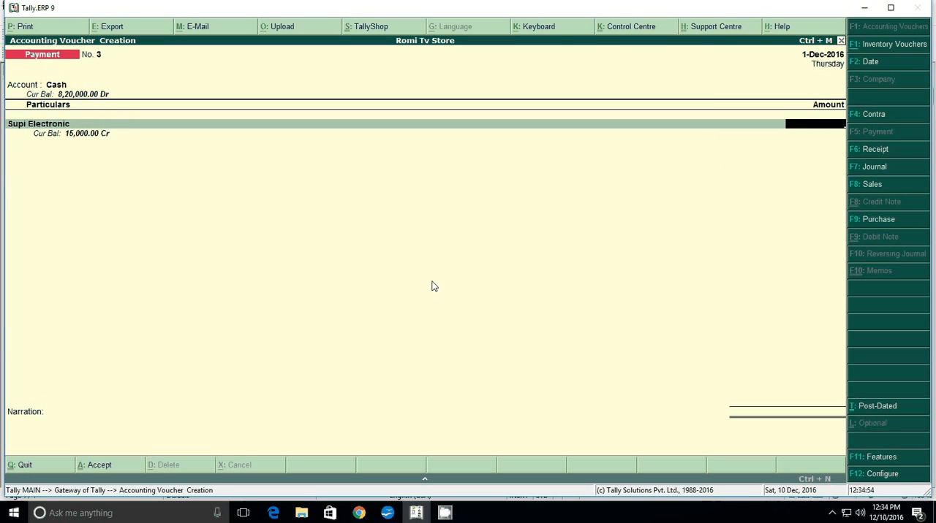
Enter 15000 as the payment amount, keep the bill reference On Account and save the voucher without a narration
type("15000")
key("Return")
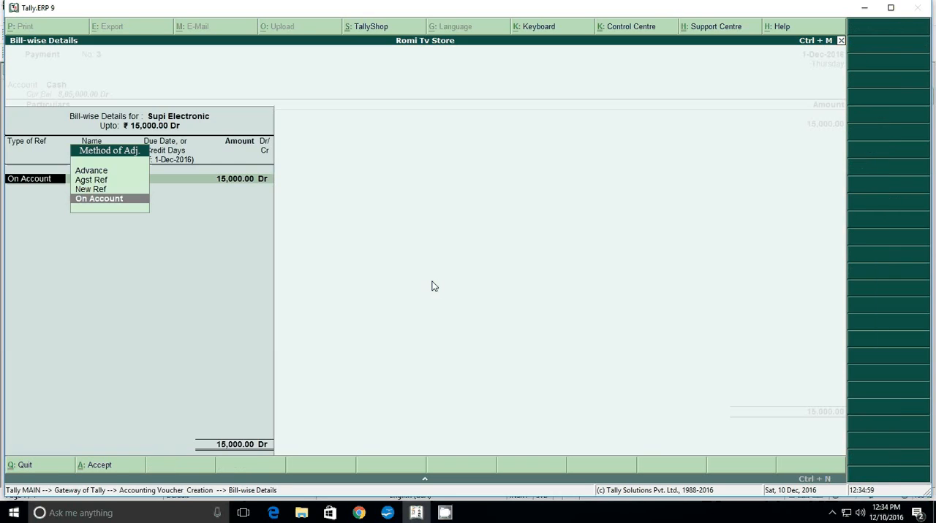
key("Return")
key("Return")
key("Return")
key("Return")
key("Return")
key("Return")
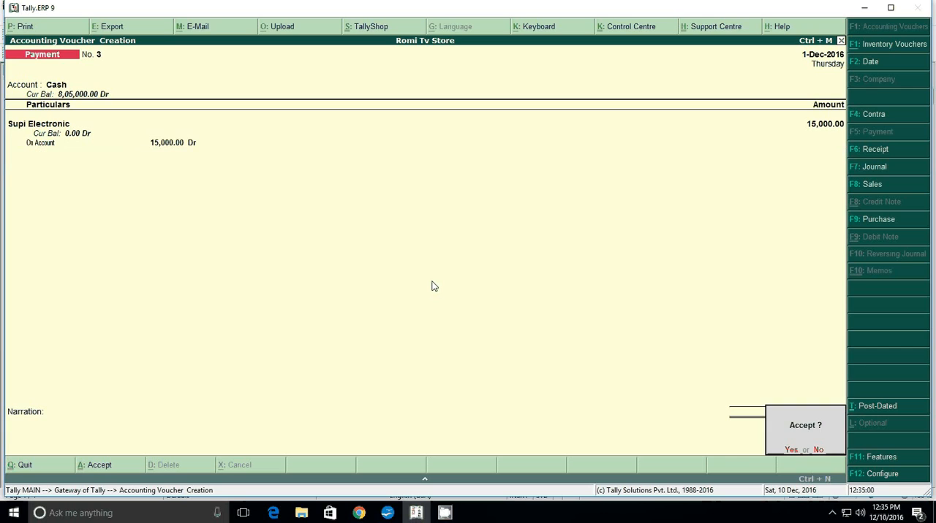
Read transaction 8 in the Writer document and choose Cash as the account of the new payment voucher in Tally.ERP 9
left_click(387, 514)
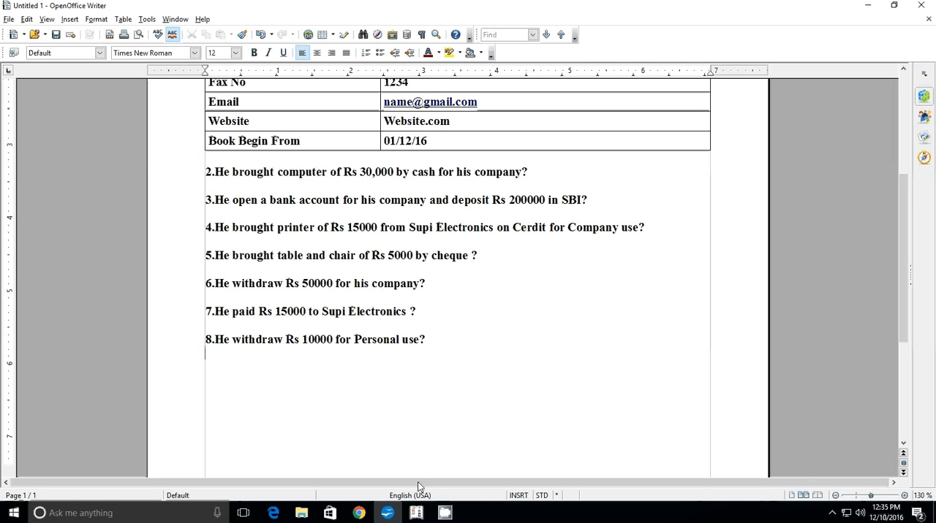
left_click(417, 515)
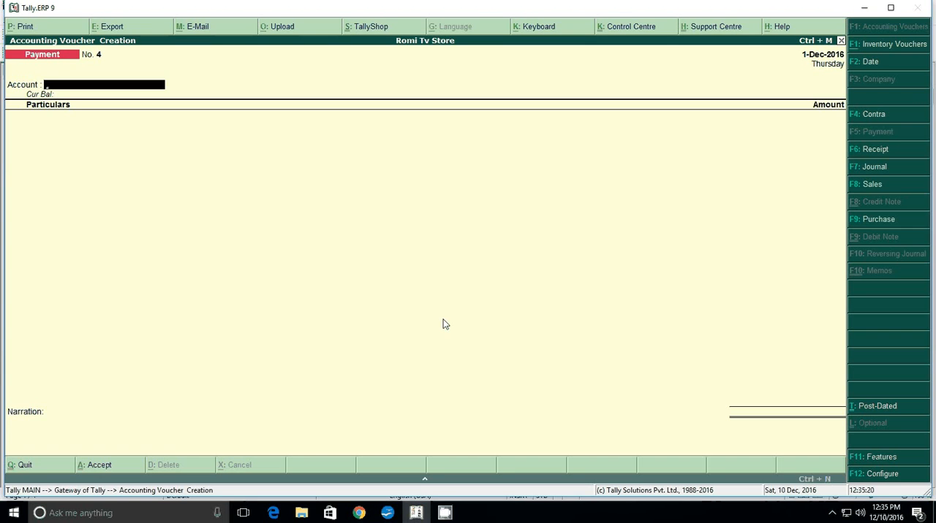
type("c")
key("Return")
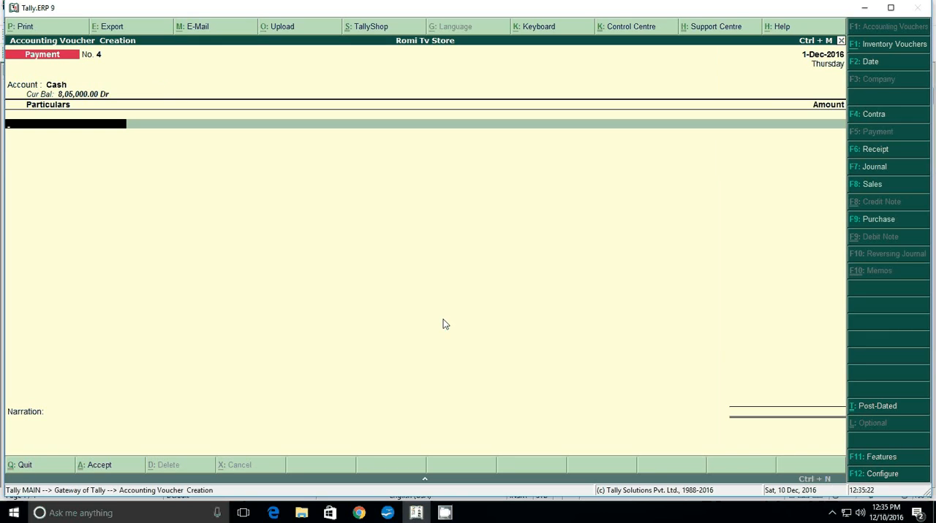
Start a new ledger named "Drawing" for the payment particulars and place it under Capital Account
key("alt+c")
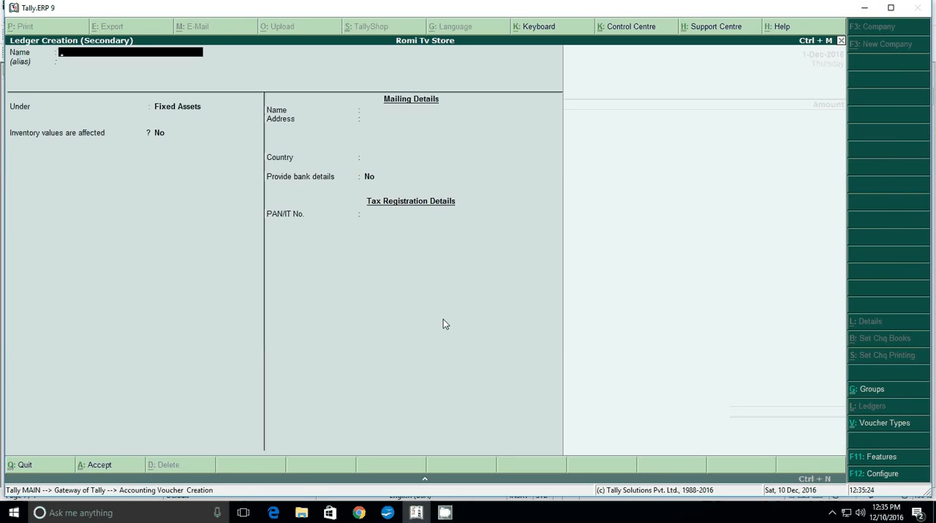
type("Dr")
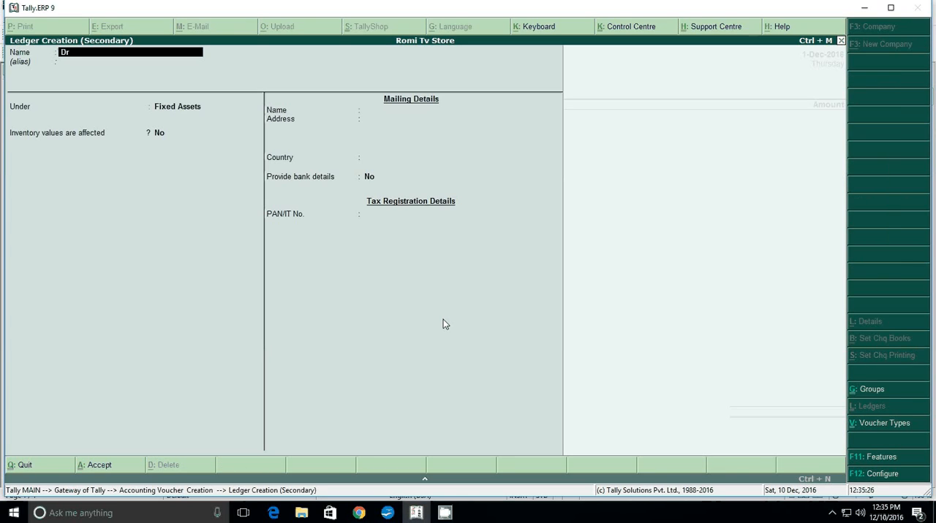
type("awing")
key("Return")
key("Return")
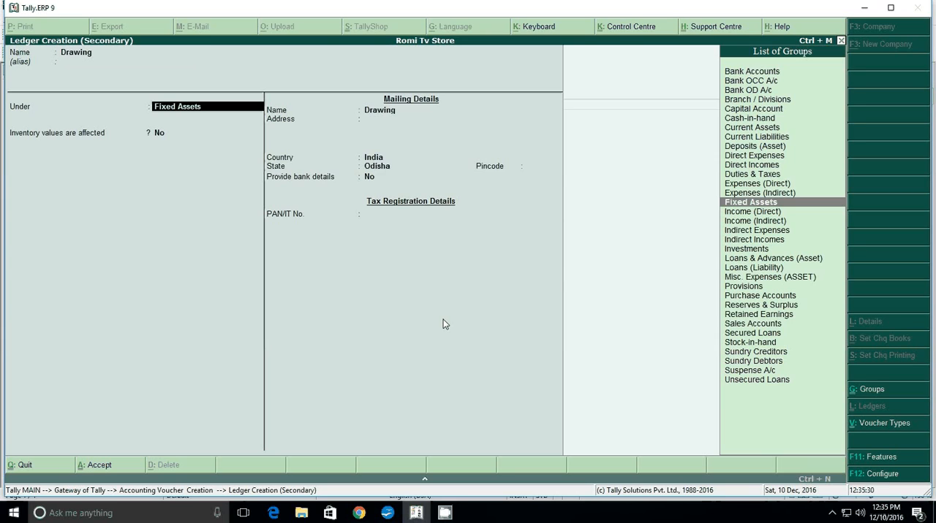
type("C")
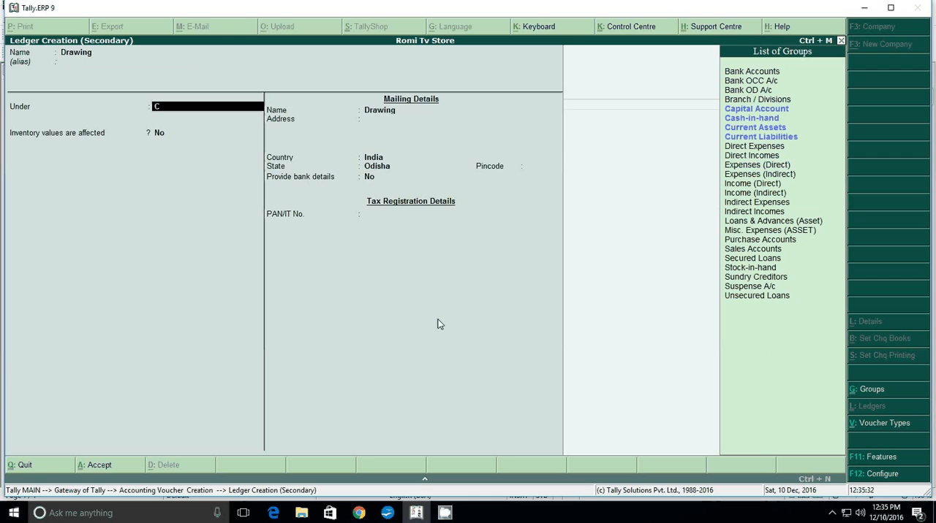
type("a")
key("Return")
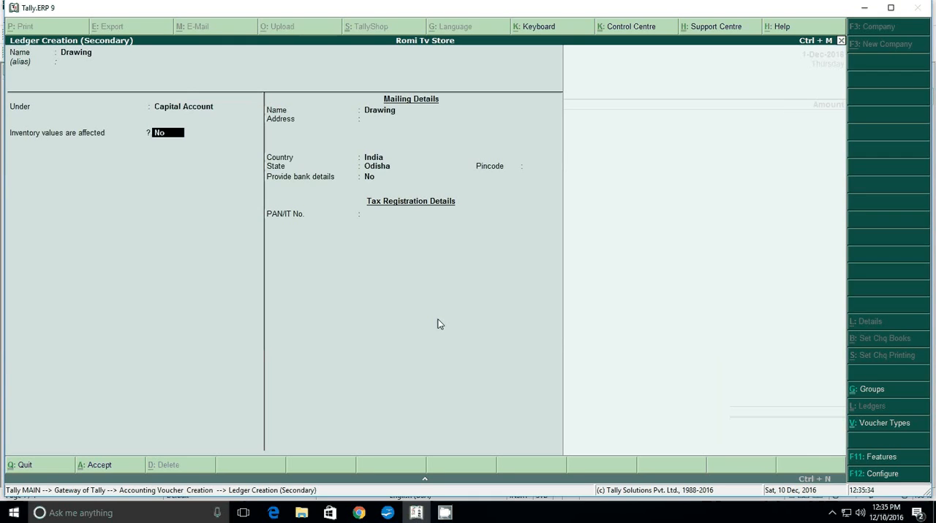
Keep the inventory, mailing, bank and tax details of the Drawing ledger at their defaults and save it
key("Return")
key("Return")
key("Return")
key("Return")
key("Return")
key("Return")
key("Return")
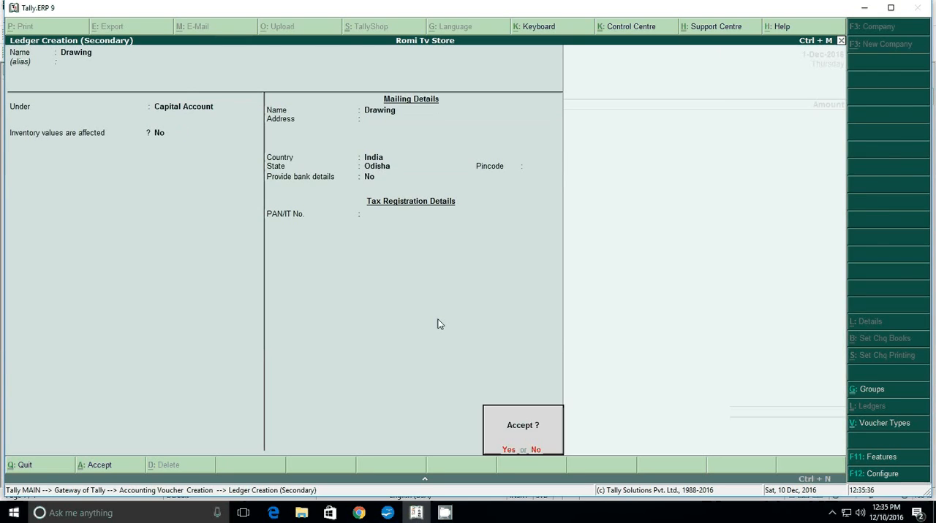
key("Return")
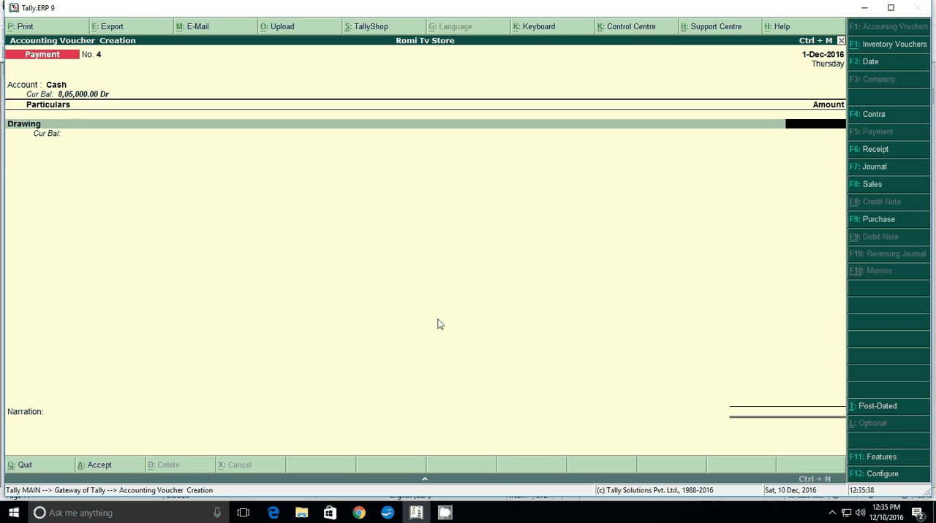
Recheck the personal withdrawal amount in the Writer document, enter 10000 for Drawing in Tally.ERP 9 and save the payment voucher without a narration
left_click(387, 514)
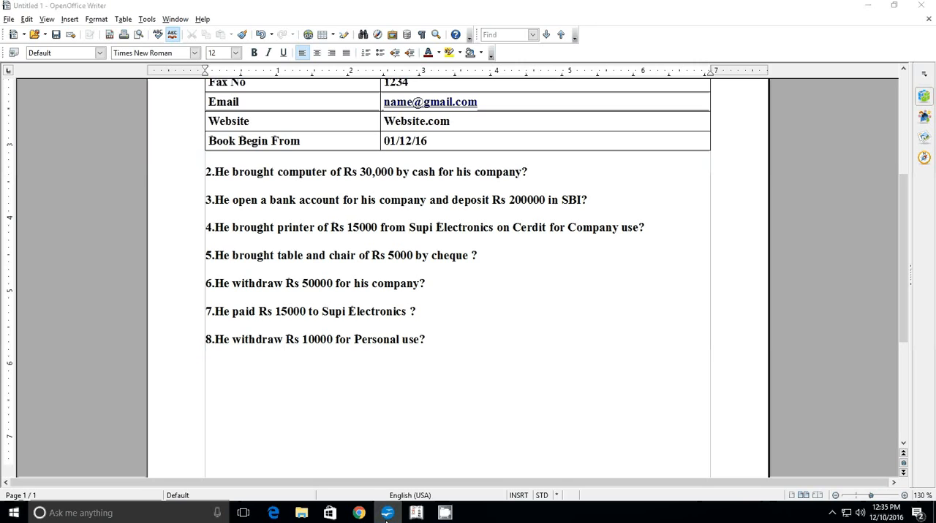
left_click(386, 515)
type("100")
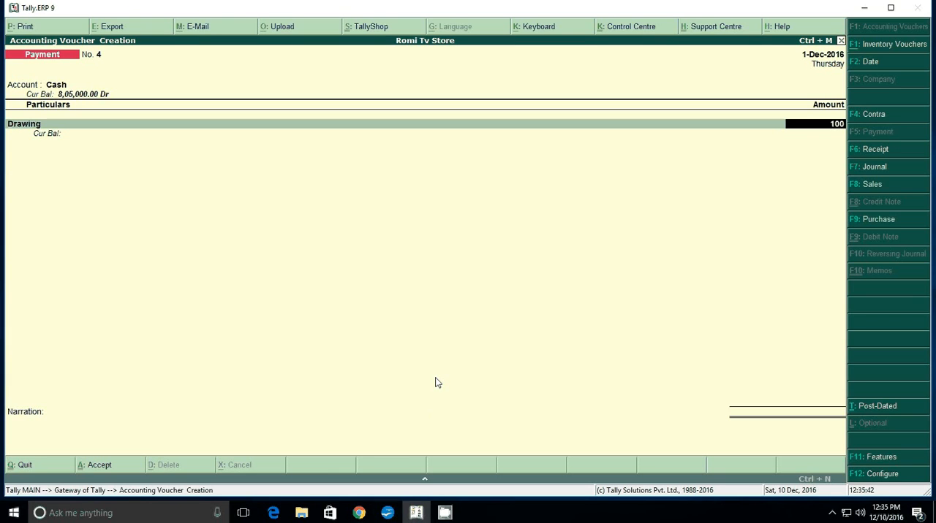
type("00")
key("Return")
key("Return")
key("Return")
key("Return")
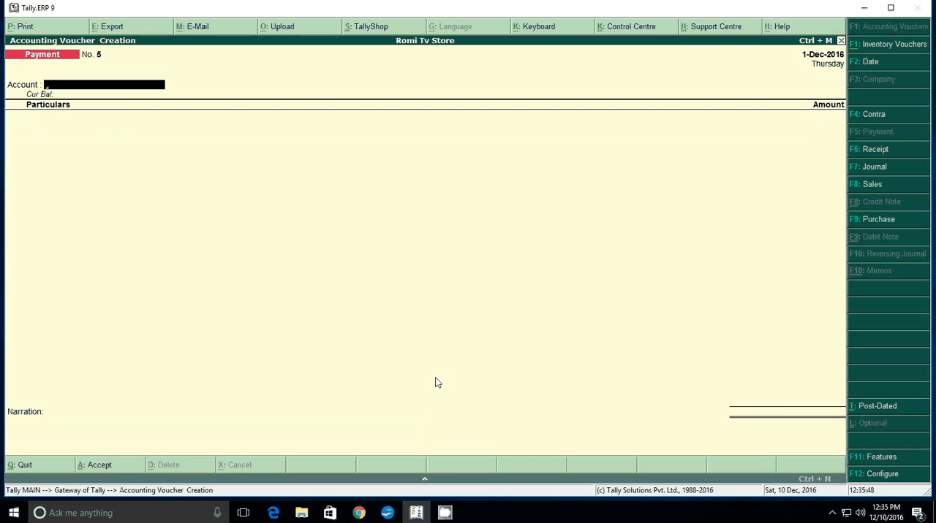
Leave voucher entry and display the company's Day Book
key("Escape")
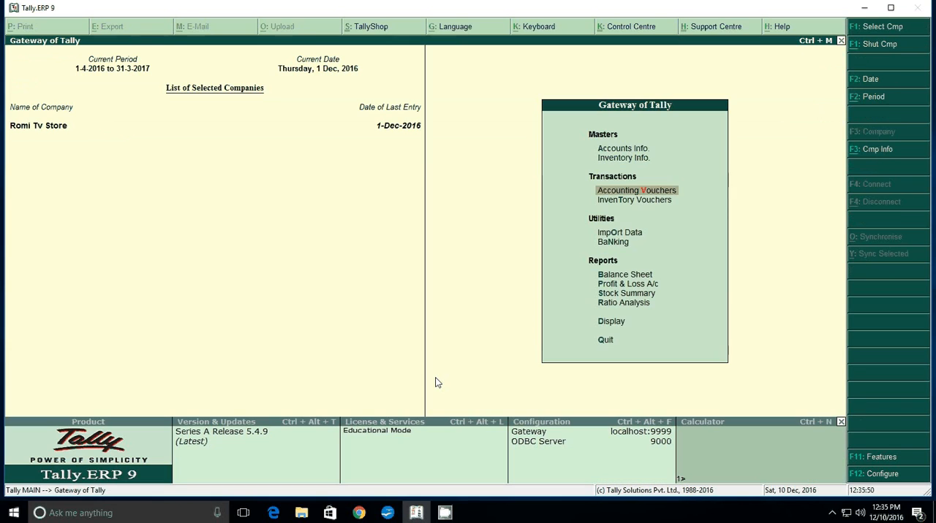
key("Down")
key("Down")
key("Down")
key("Down")
key("Down")
key("Down")
key("Down")
key("Down")
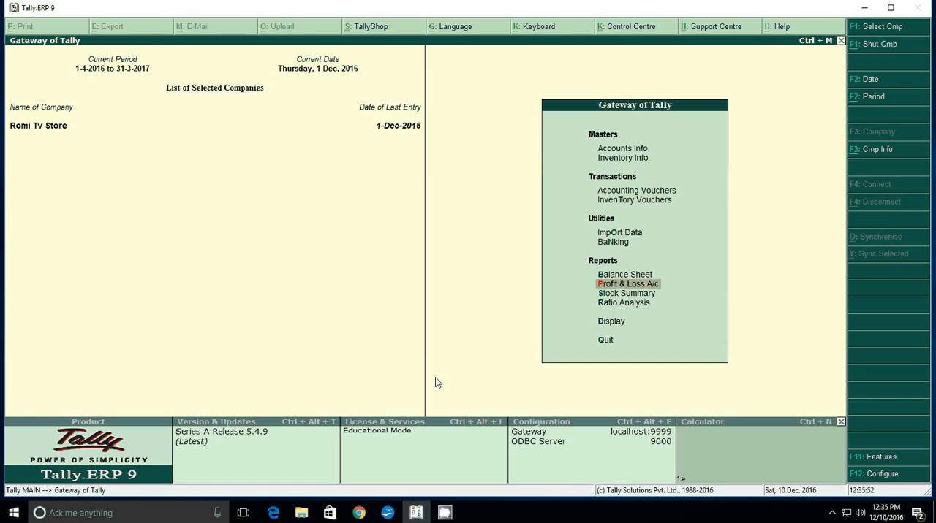
key("Return")
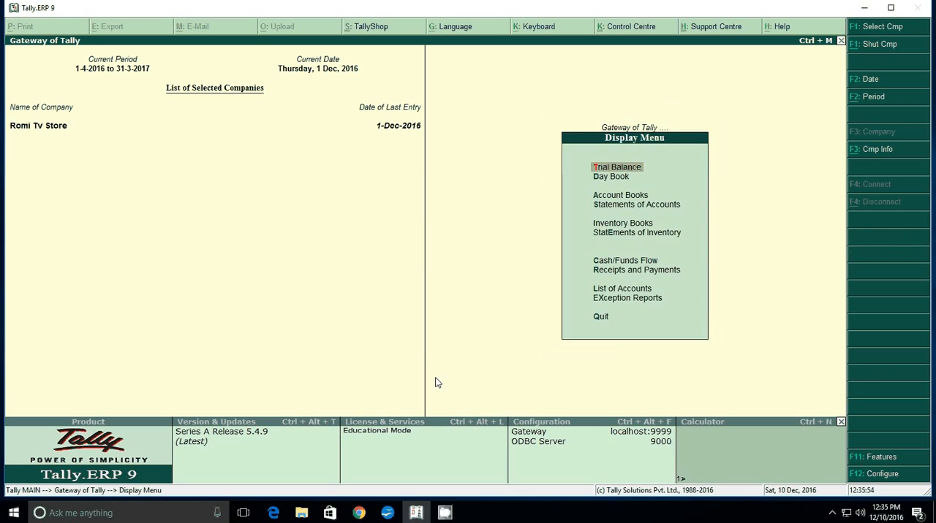
key("Down")
key("Return")
key("Return")
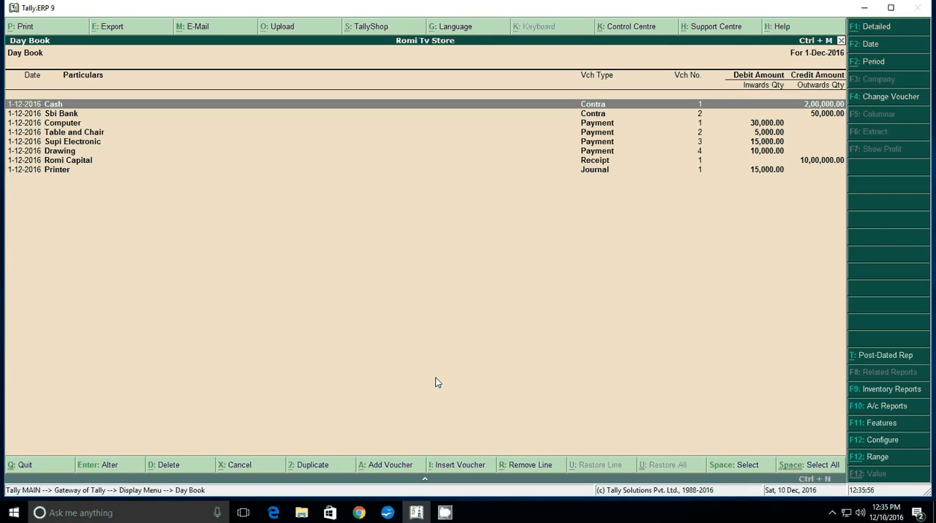
Go through the Day Book entries, view contra voucher 1 for the cash deposit, and leave it and the Day Book without changes
key("Down")
key("Down")
key("Down")
key("Down")
key("Down")
key("Down")
key("Down")
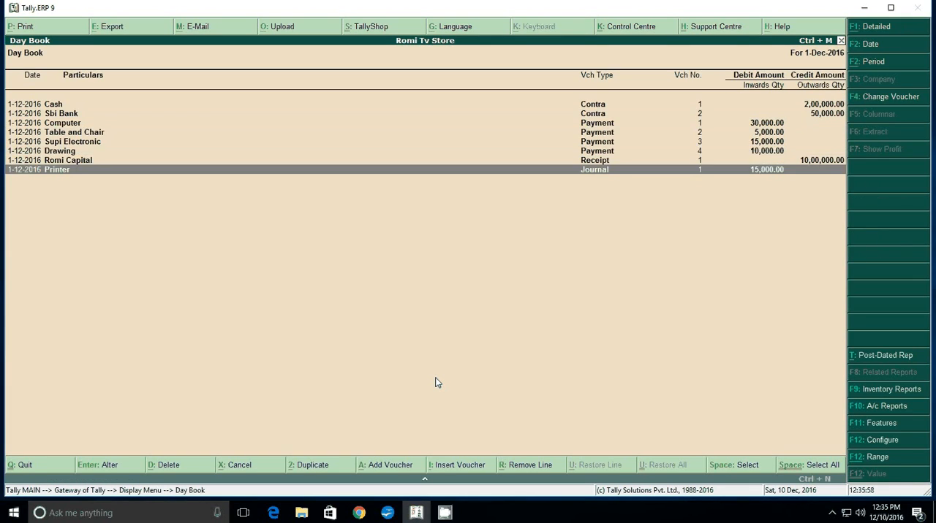
key("Up")
key("Up")
key("Up")
key("Up")
key("Up")
key("Up")
key("Up")
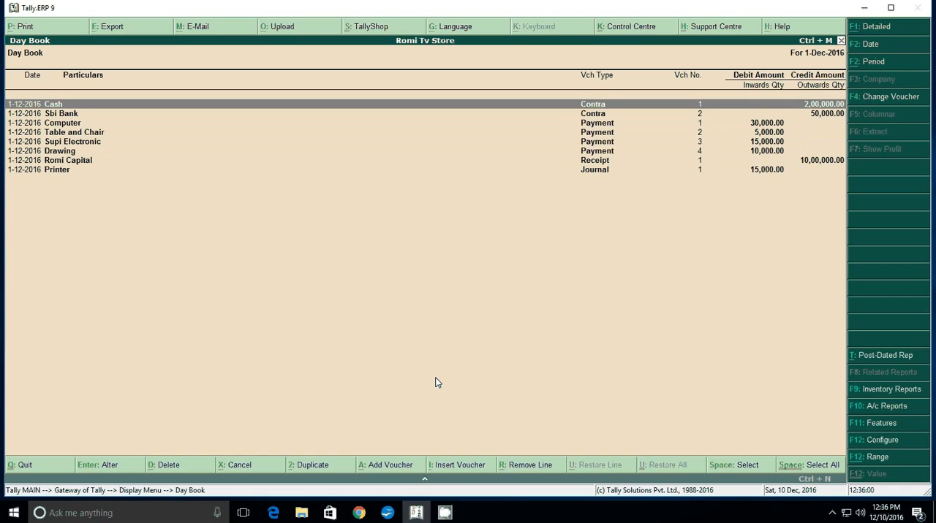
key("Return")
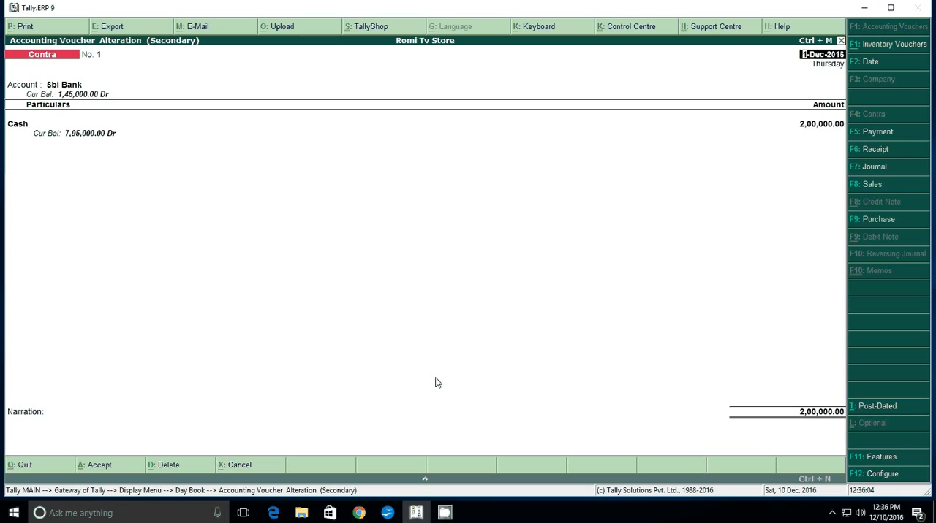
key("Escape")
key("y")
key("Escape")
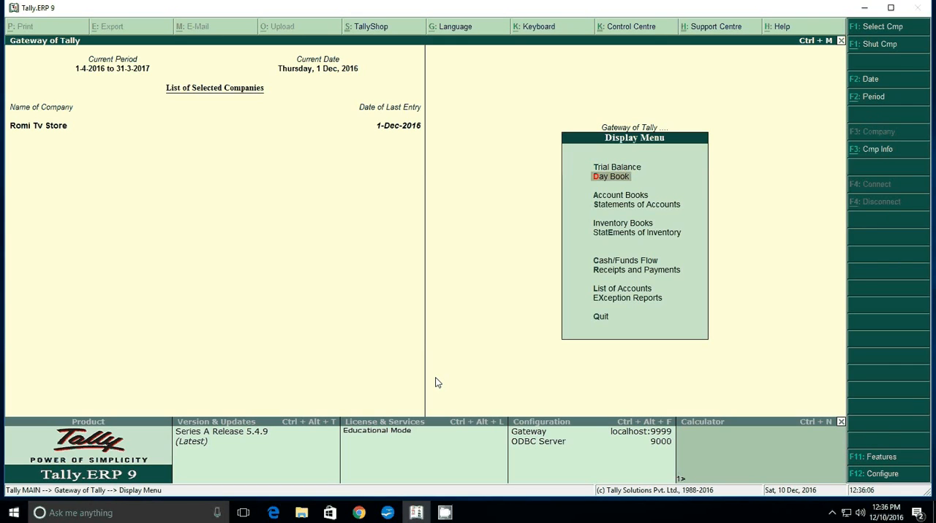
Display the Trial Balance in its detailed view
key("Up")
key("Return")
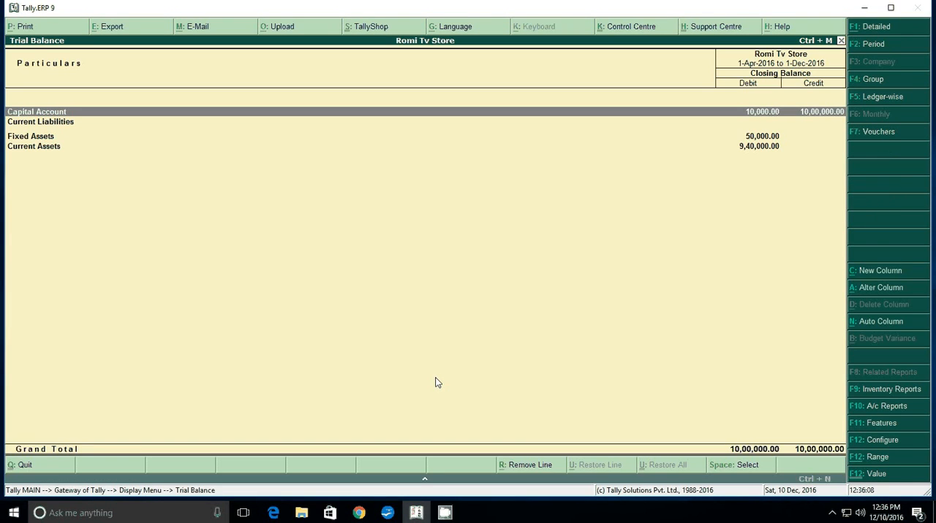
key("alt+F1")
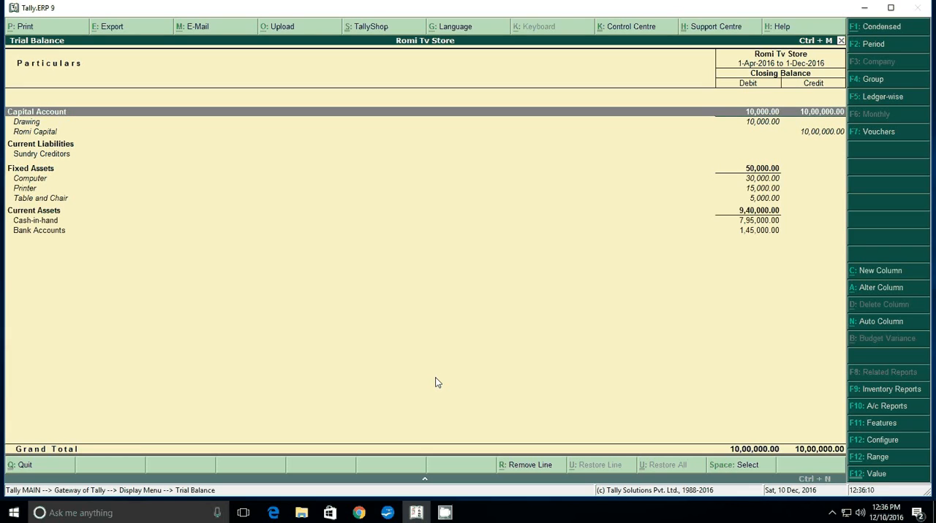